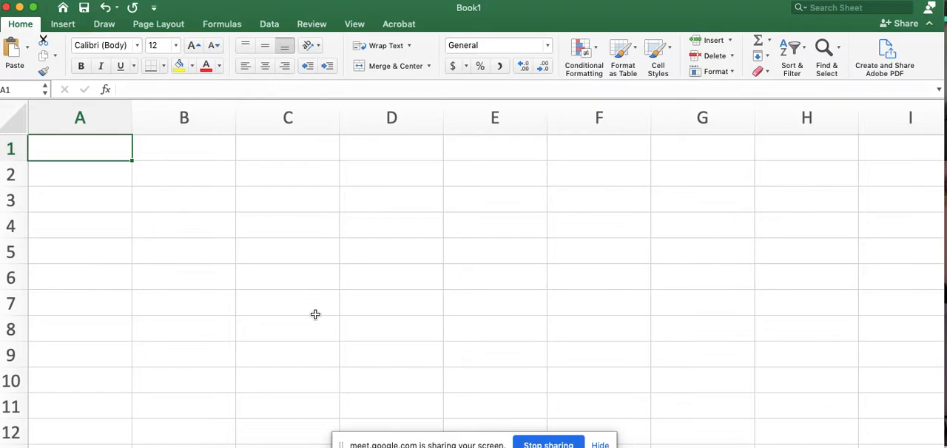
- Enter the labels (y) in A1 and (x) in B1
{"action": "type", "text": "(y)"}
{"action": "left_click", "coordinate": [185, 148]}
{"action": "type", "text": "(x)"}
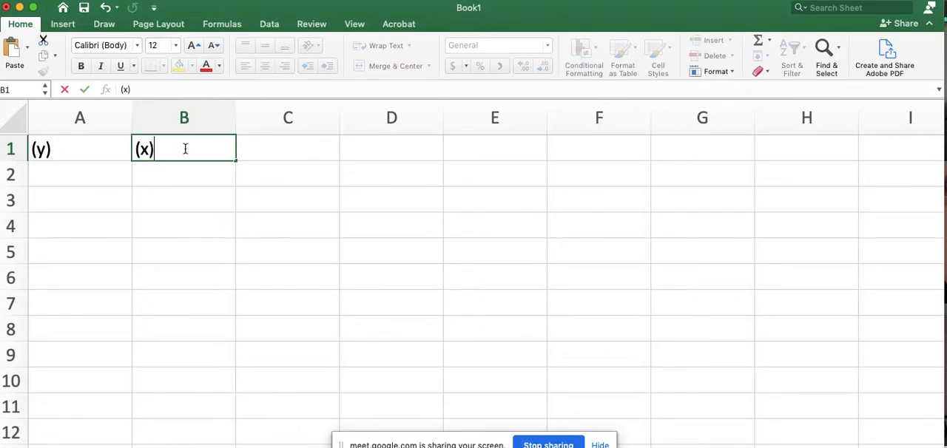
- Enter "independent" in A2 and "Dependent" in B2
{"action": "left_click", "coordinate": [78, 176]}
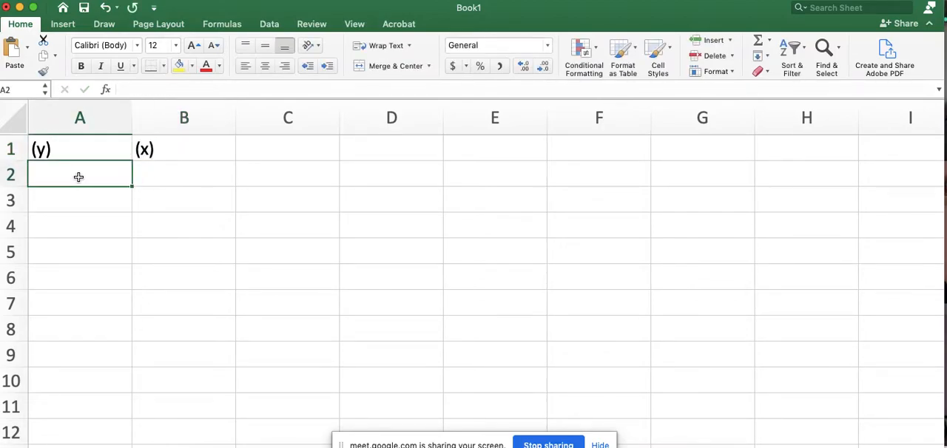
{"action": "type", "text": "independent"}
{"action": "key", "text": "Tab"}
{"action": "type", "text": "Dependent"}
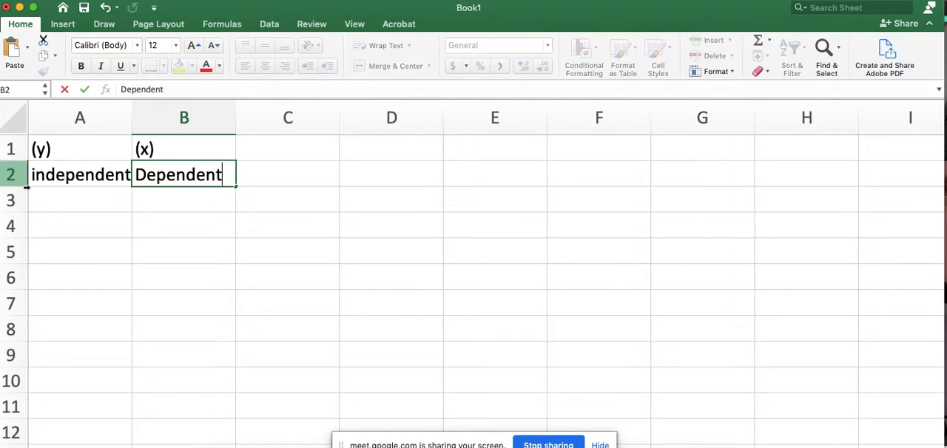
- Type the headings Displacement (cm) and Time (s) into cell A4
{"action": "left_click", "coordinate": [80, 199]}
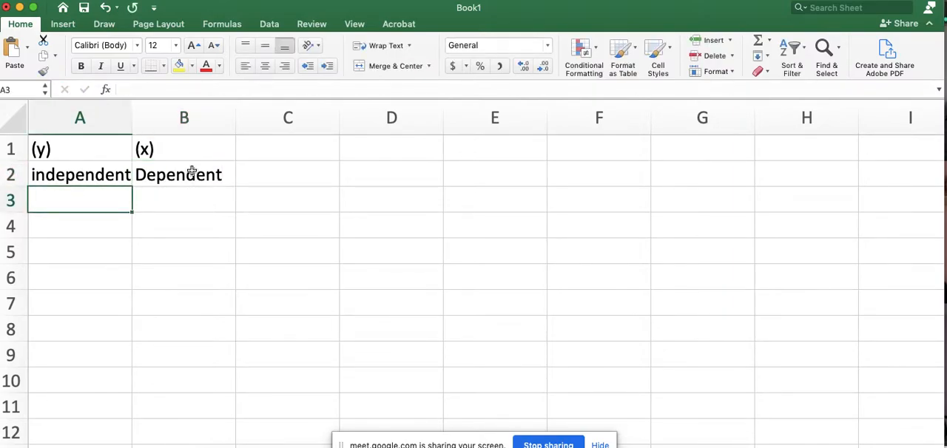
{"action": "left_click", "coordinate": [88, 226]}
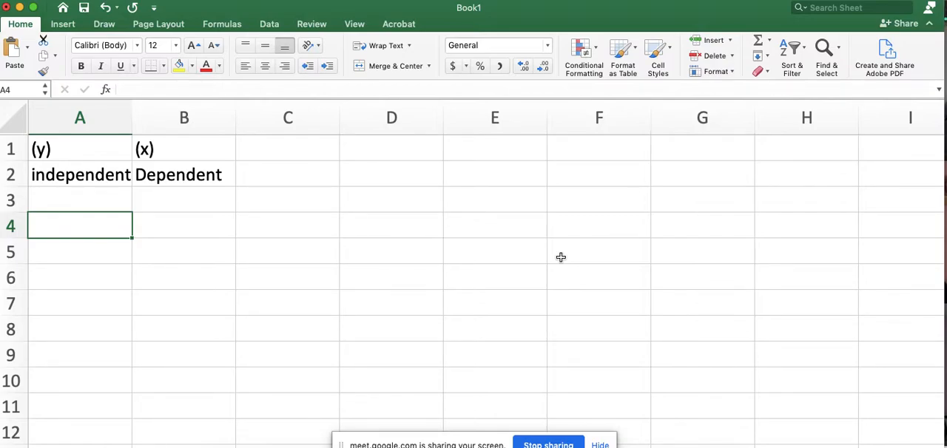
{"action": "type", "text": "Displacement (cm)"}
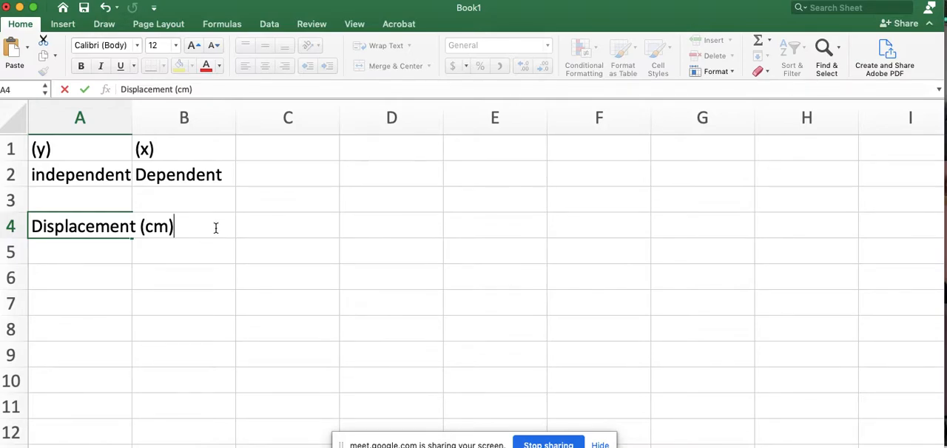
{"action": "type", "text": "Time (s)"}
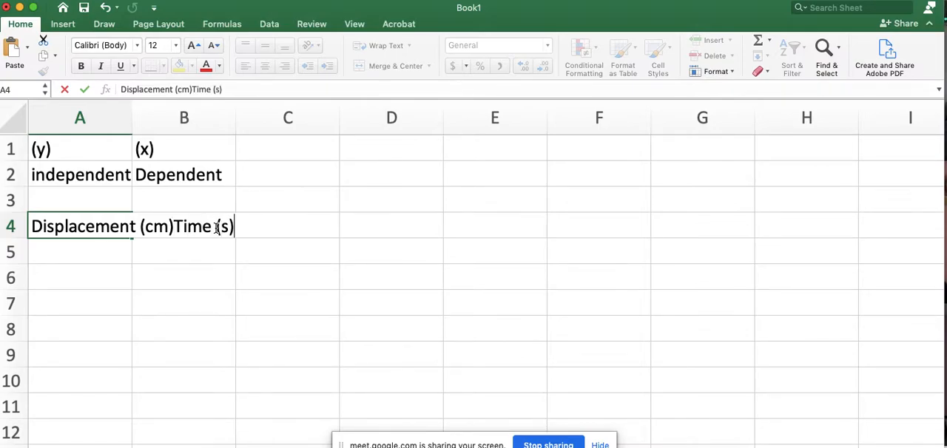
{"action": "left_click", "coordinate": [214, 253]}
{"action": "left_click", "coordinate": [79, 249]}
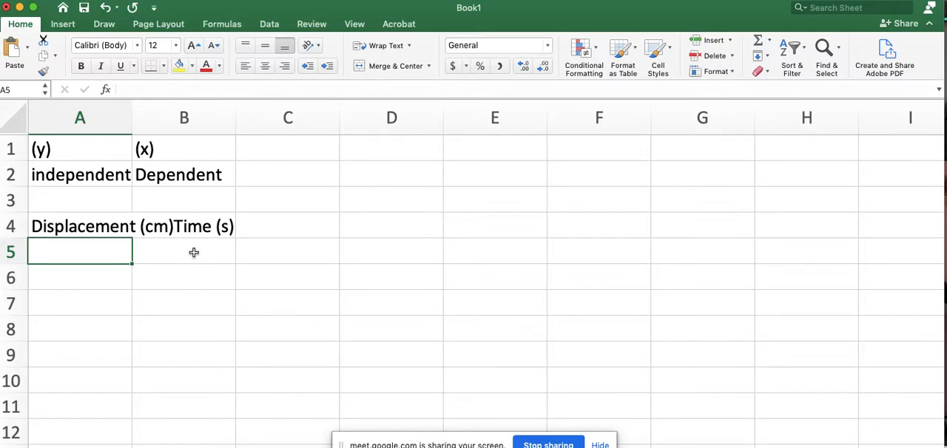
- Set row 4's font size to 8 and widen columns A and B
{"action": "left_click", "coordinate": [11, 226]}
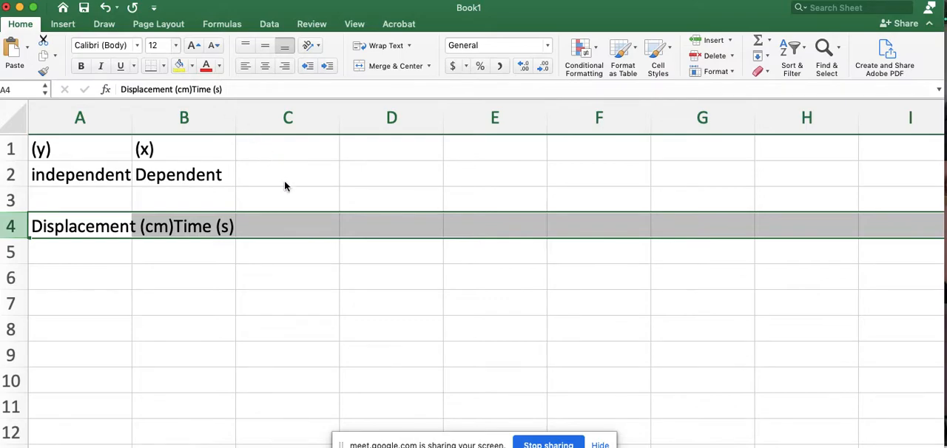
{"action": "left_click", "coordinate": [158, 67]}
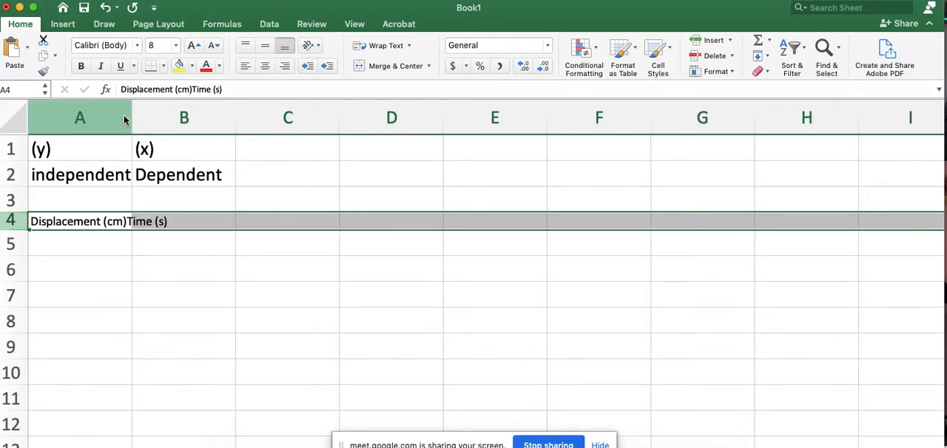
{"action": "left_click_drag", "start_coordinate": [131, 117], "coordinate": [165, 120]}
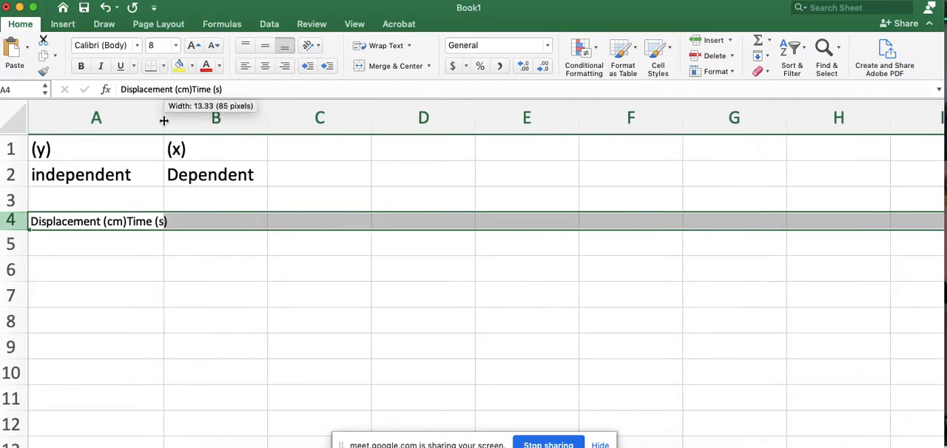
{"action": "left_click_drag", "start_coordinate": [267, 118], "coordinate": [296, 118]}
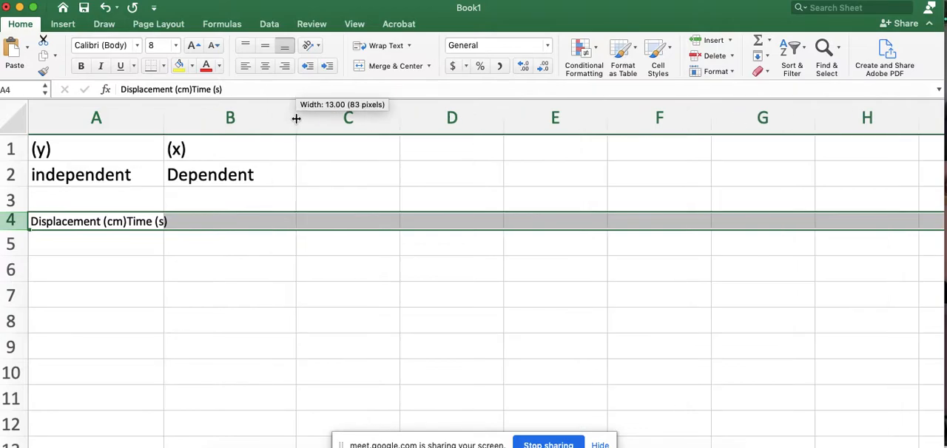
- Move the Time (s) heading out of A4 into cell B4
{"action": "left_click", "coordinate": [85, 221]}
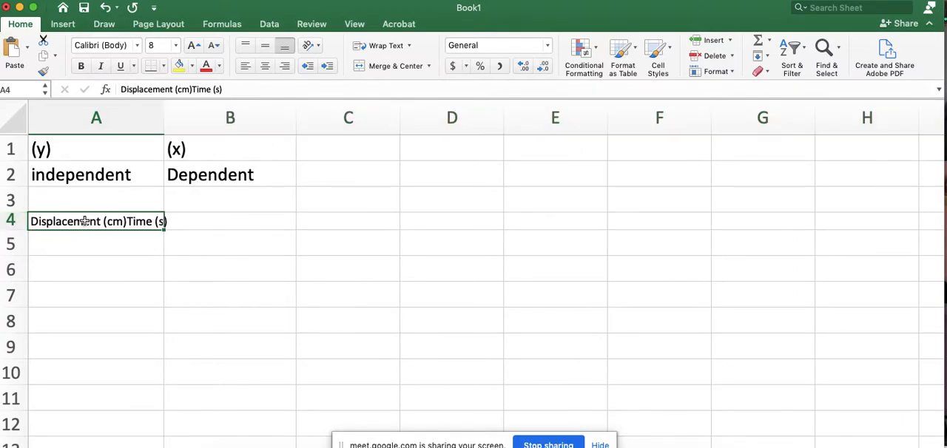
{"action": "left_click_drag", "start_coordinate": [225, 89], "coordinate": [191, 90]}
{"action": "key", "text": "super+c"}
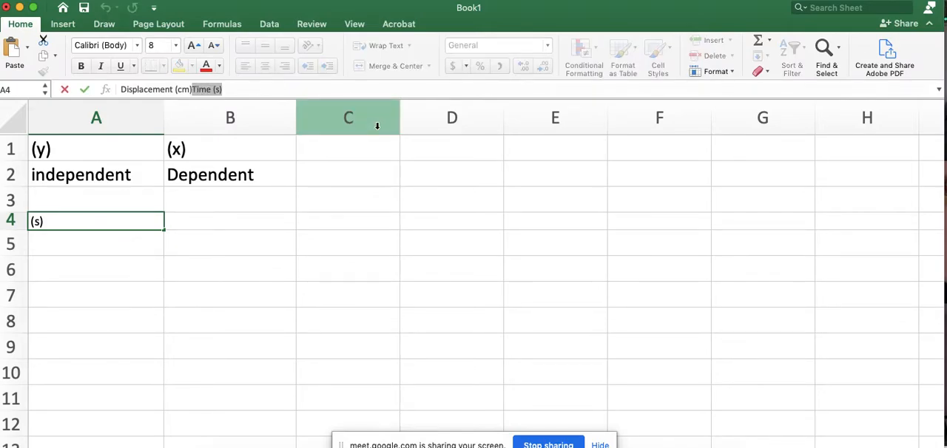
{"action": "key", "text": "BackSpace"}
{"action": "left_click", "coordinate": [246, 221]}
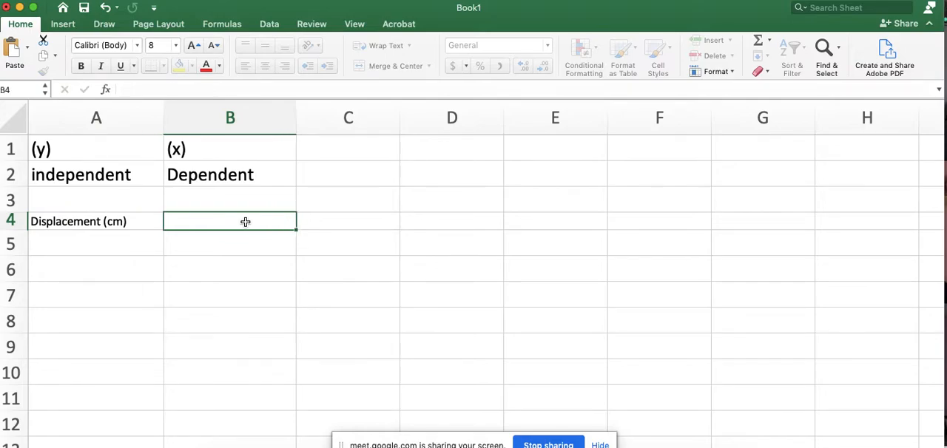
{"action": "key", "text": "super+v"}
- Enter times 0, 1, 2, 3 and 4 in cells B5 to B9
{"action": "left_click", "coordinate": [110, 246]}
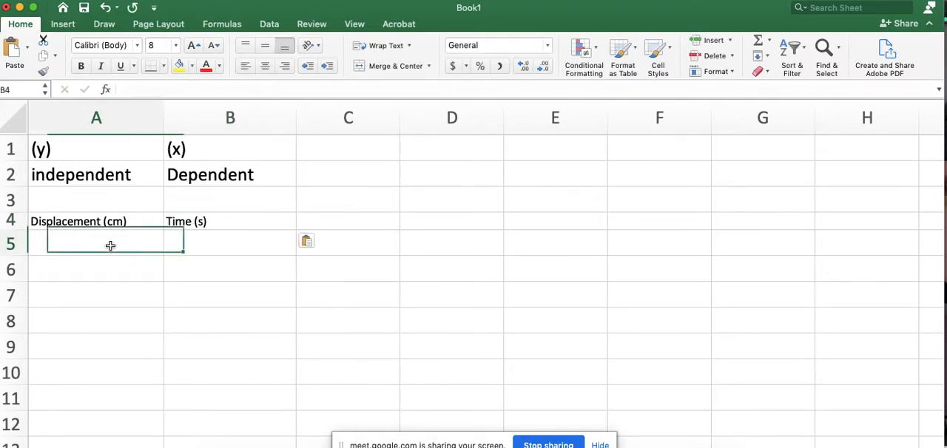
{"action": "left_click", "coordinate": [214, 240]}
{"action": "type", "text": "0"}
{"action": "key", "text": "Return"}
{"action": "type", "text": "1"}
{"action": "key", "text": "Return"}
{"action": "type", "text": "2"}
{"action": "key", "text": "Return"}
{"action": "type", "text": "3"}
{"action": "key", "text": "Return"}
{"action": "type", "text": "4"}
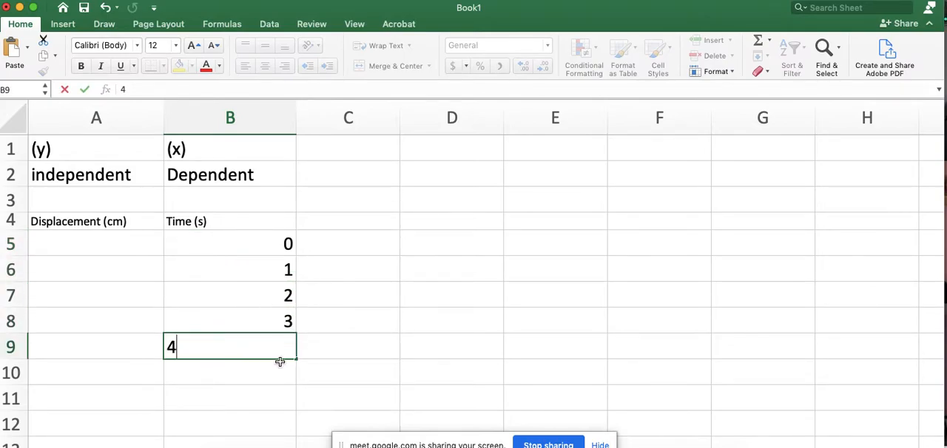
{"action": "key", "text": "Return"}
- Fill the time series down column B so it continues to 10 in B15
{"action": "scroll", "coordinate": [384, 330], "scroll_direction": "down", "scroll_amount": 1}
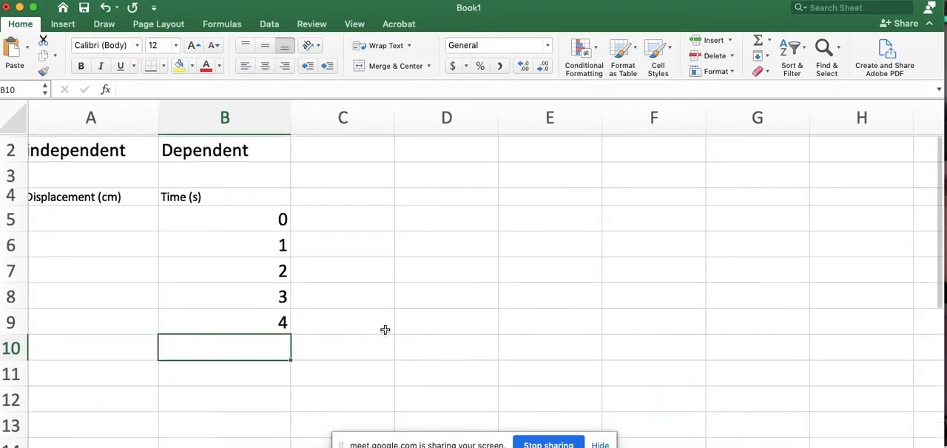
{"action": "scroll", "coordinate": [384, 330], "scroll_direction": "down", "scroll_amount": 3}
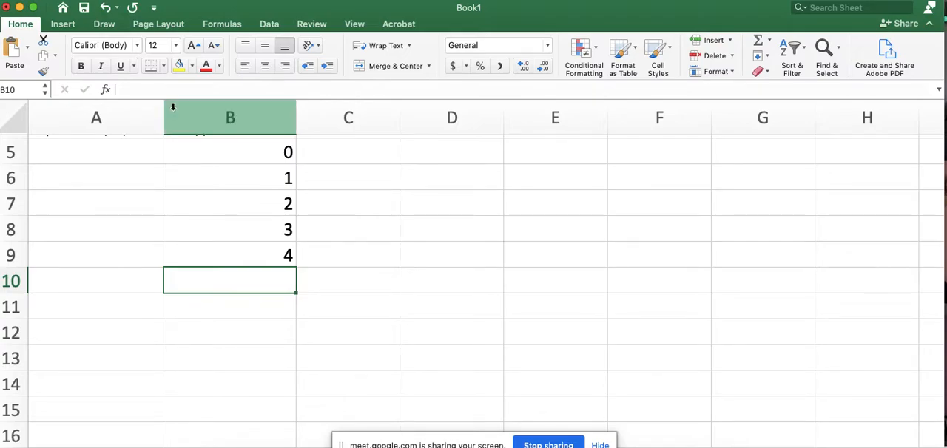
{"action": "left_click", "coordinate": [264, 180]}
{"action": "left_click_drag", "start_coordinate": [263, 180], "coordinate": [260, 256]}
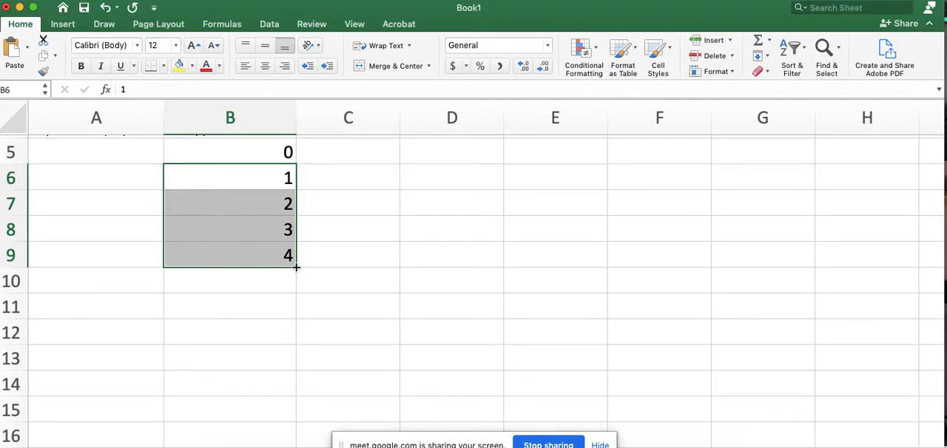
{"action": "left_click_drag", "start_coordinate": [296, 268], "coordinate": [295, 420]}
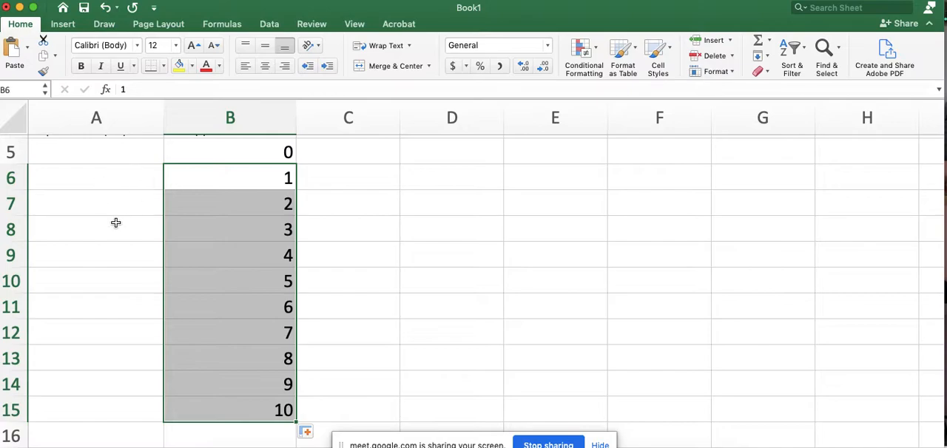
- Enter displacements 0, 2, 4, 6 and 8 in cells A5 to A9
{"action": "scroll", "coordinate": [116, 223], "scroll_direction": "up", "scroll_amount": 1}
{"action": "scroll", "coordinate": [115, 223], "scroll_direction": "up", "scroll_amount": 1}
{"action": "left_click", "coordinate": [114, 188]}
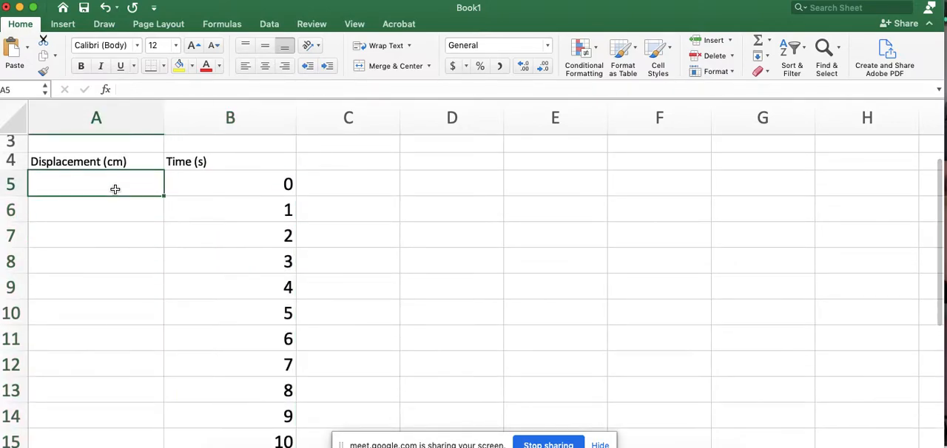
{"action": "type", "text": "0"}
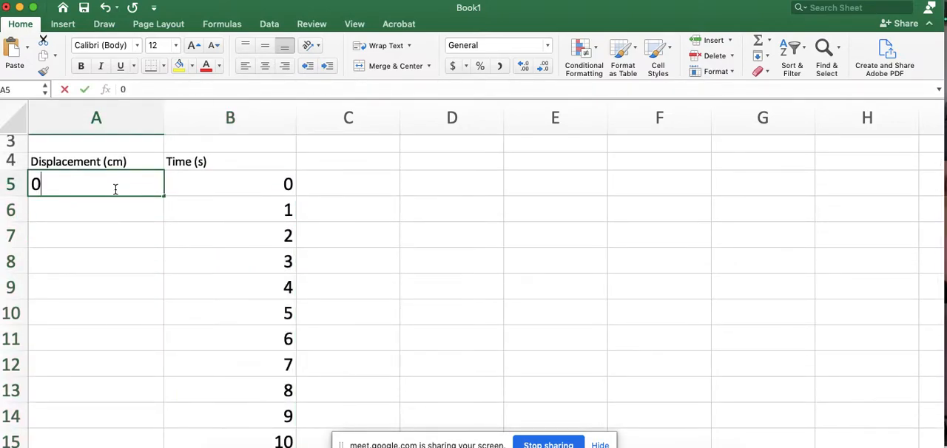
{"action": "key", "text": "Return"}
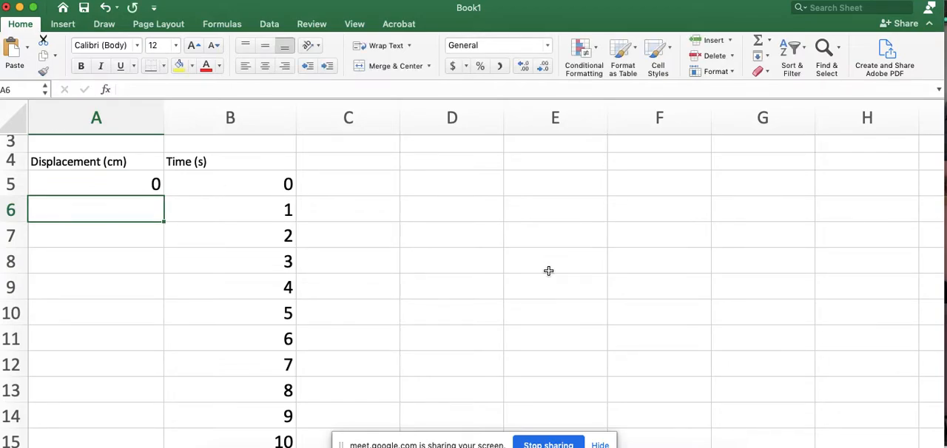
{"action": "type", "text": "2"}
{"action": "key", "text": "Return"}
{"action": "type", "text": "4"}
{"action": "key", "text": "Return"}
{"action": "type", "text": "6"}
{"action": "key", "text": "Return"}
{"action": "type", "text": "8"}
{"action": "key", "text": "Return"}
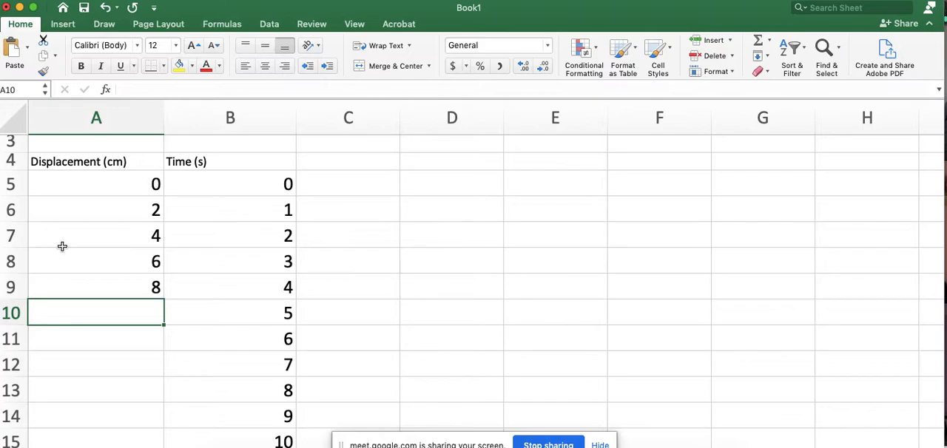
- Fill the displacement series down column A so it continues to 20 in A15
{"action": "left_click_drag", "start_coordinate": [137, 210], "coordinate": [140, 286]}
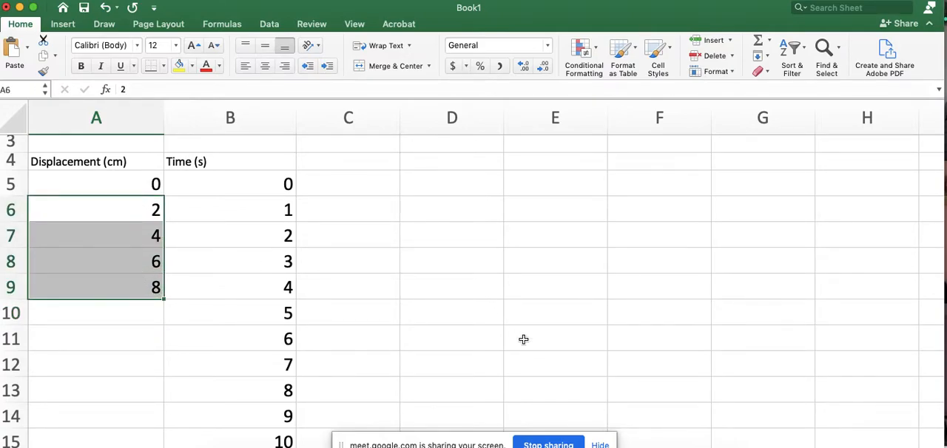
{"action": "scroll", "coordinate": [523, 339], "scroll_direction": "down", "scroll_amount": 2}
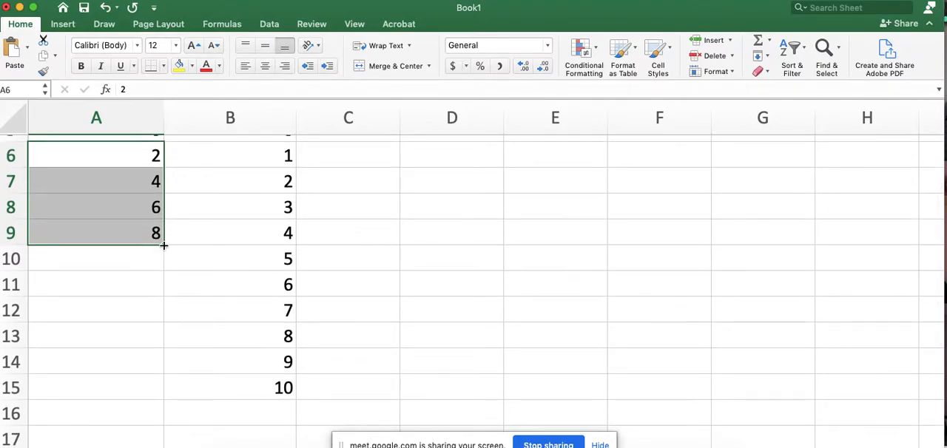
{"action": "left_click_drag", "start_coordinate": [164, 245], "coordinate": [159, 397]}
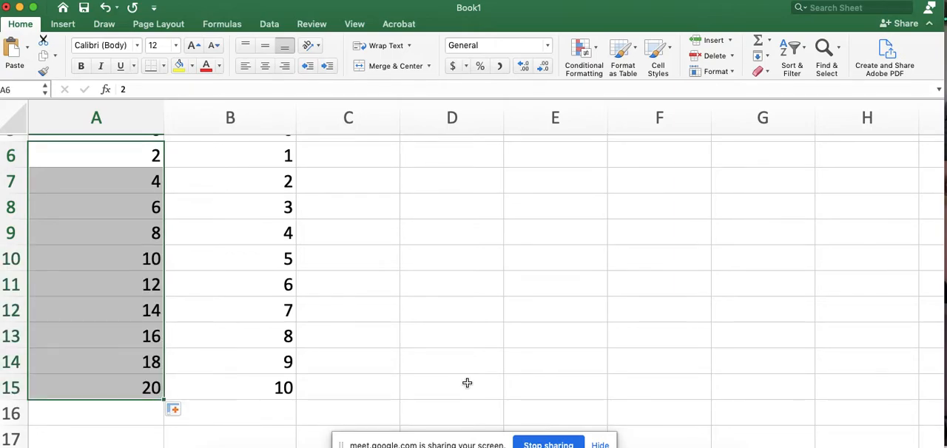
- Apply All Borders to the data table A4:B15
{"action": "scroll", "coordinate": [467, 383], "scroll_direction": "up", "scroll_amount": 2}
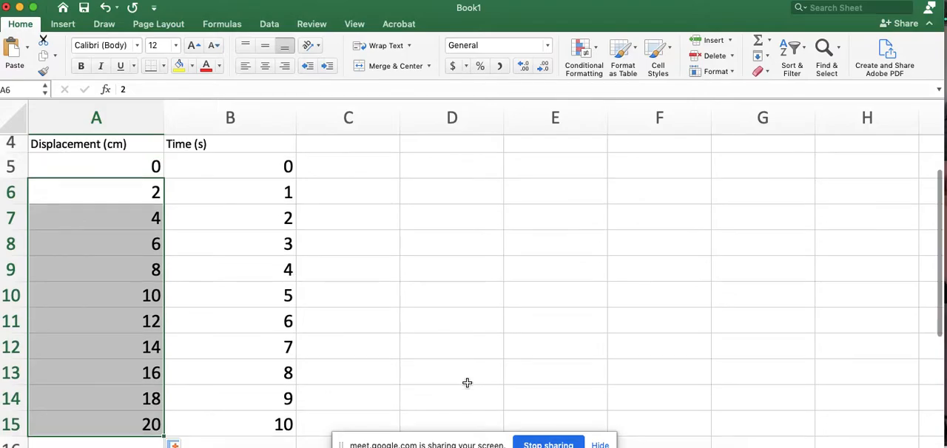
{"action": "scroll", "coordinate": [376, 311], "scroll_direction": "down", "scroll_amount": 2}
{"action": "scroll", "coordinate": [375, 311], "scroll_direction": "down", "scroll_amount": 2}
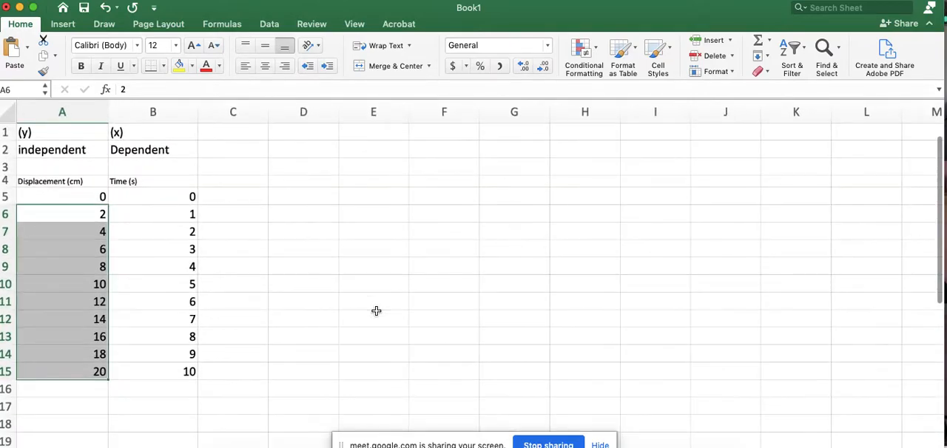
{"action": "left_click", "coordinate": [239, 397]}
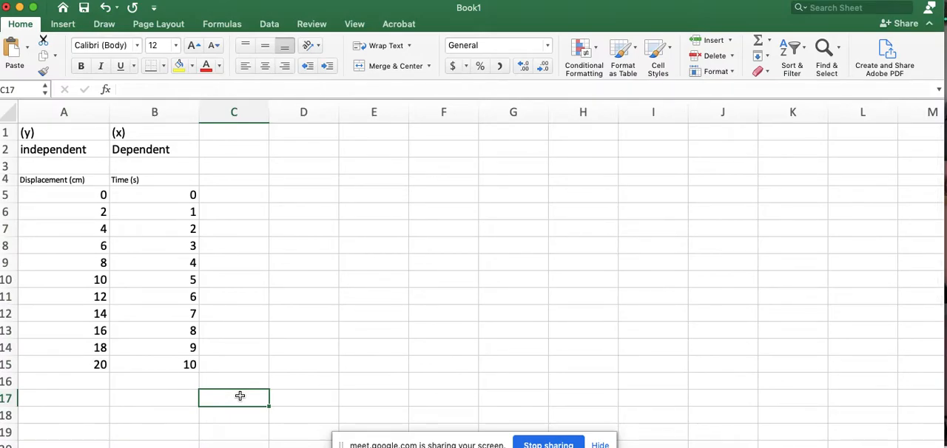
{"action": "left_click_drag", "start_coordinate": [185, 362], "coordinate": [55, 181]}
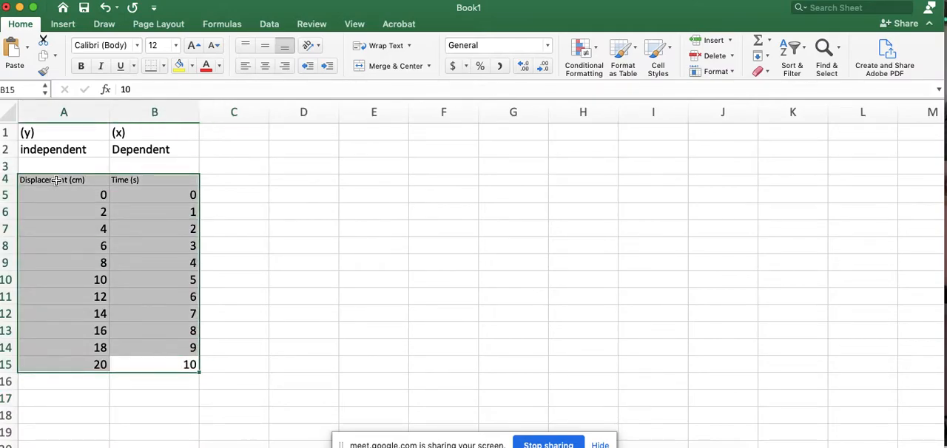
{"action": "left_click", "coordinate": [165, 67]}
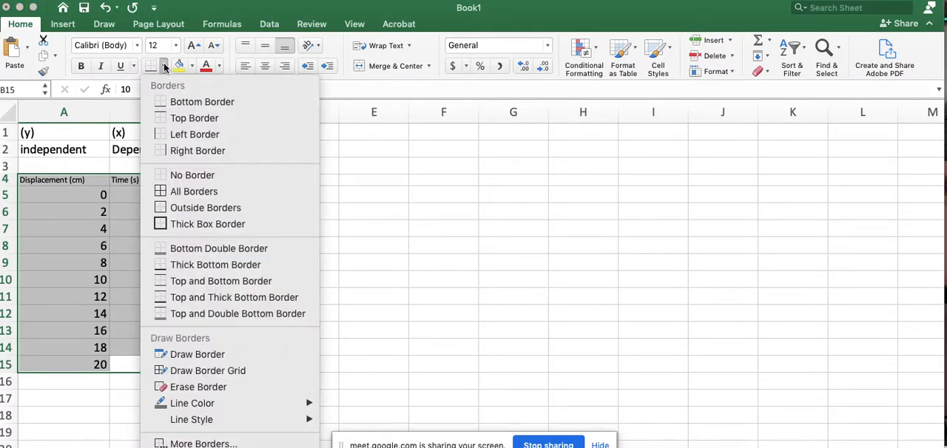
{"action": "left_click", "coordinate": [194, 191]}
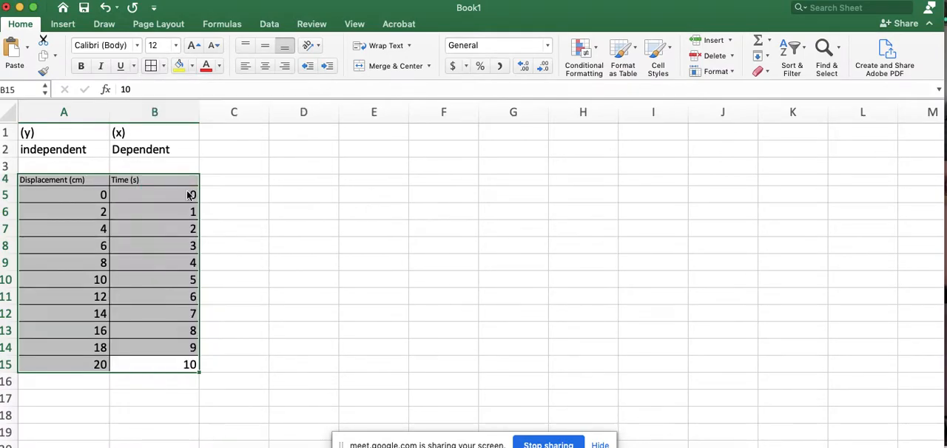
{"action": "left_click", "coordinate": [251, 306]}
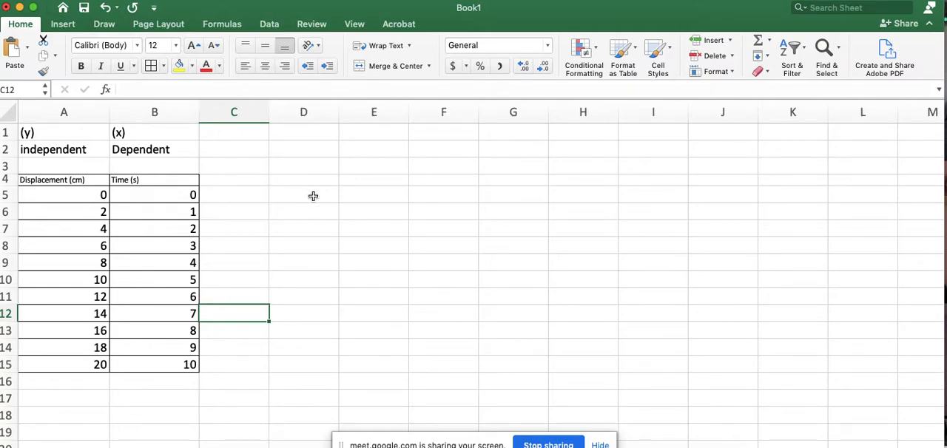
{"action": "left_click", "coordinate": [314, 168]}
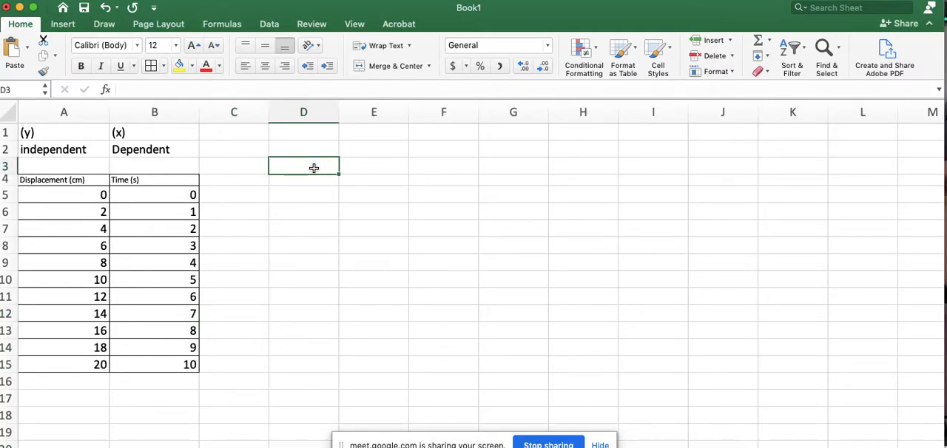
{"action": "left_click", "coordinate": [61, 25]}
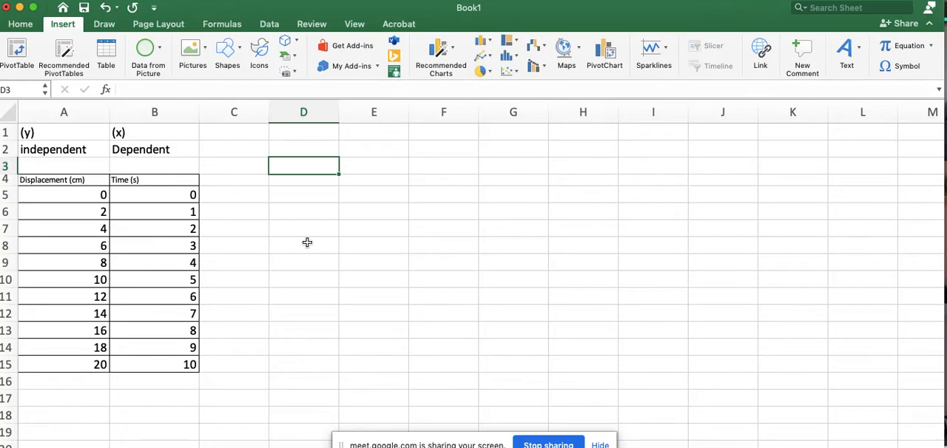
{"action": "left_click", "coordinate": [513, 70]}
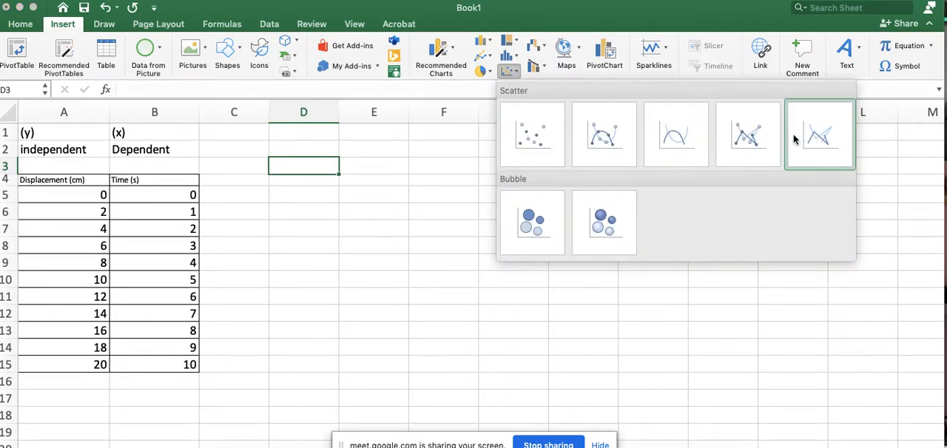
{"action": "left_click", "coordinate": [520, 142]}
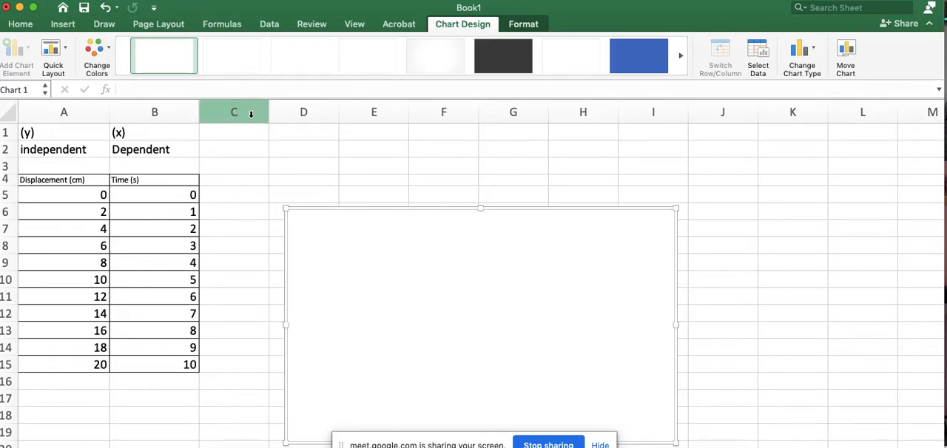
{"action": "right_click", "coordinate": [372, 252]}
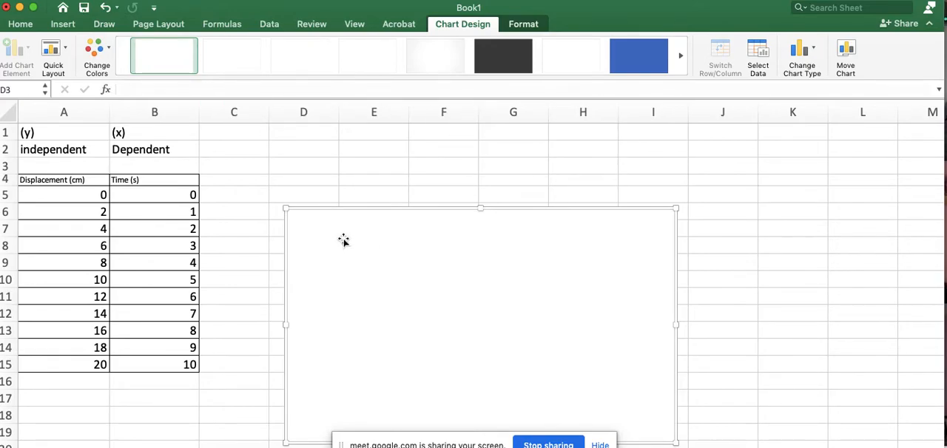
{"action": "key", "text": "Delete"}
{"action": "left_click", "coordinate": [292, 181]}
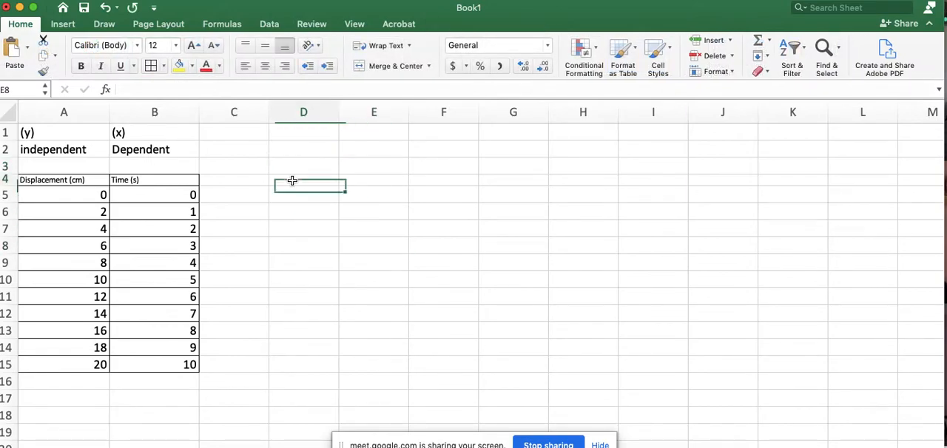
- Insert a scatter chart from the table A4:B15, move it beside the table, then delete it
{"action": "left_click_drag", "start_coordinate": [57, 180], "coordinate": [146, 371]}
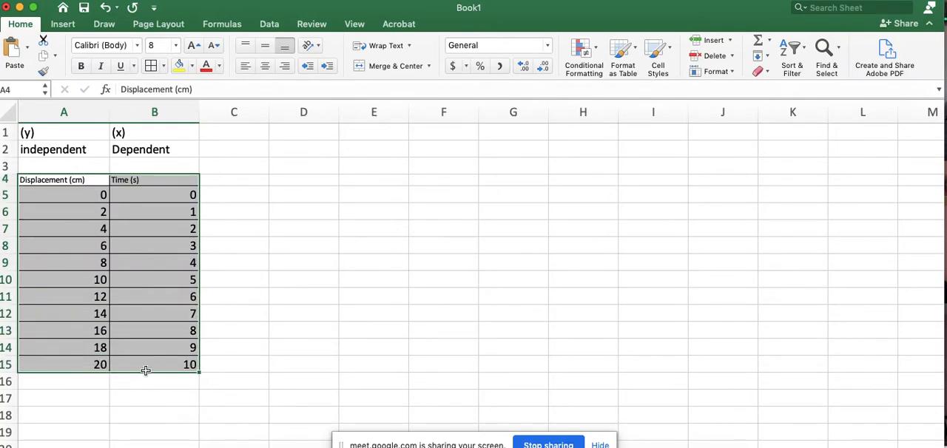
{"action": "left_click", "coordinate": [63, 25]}
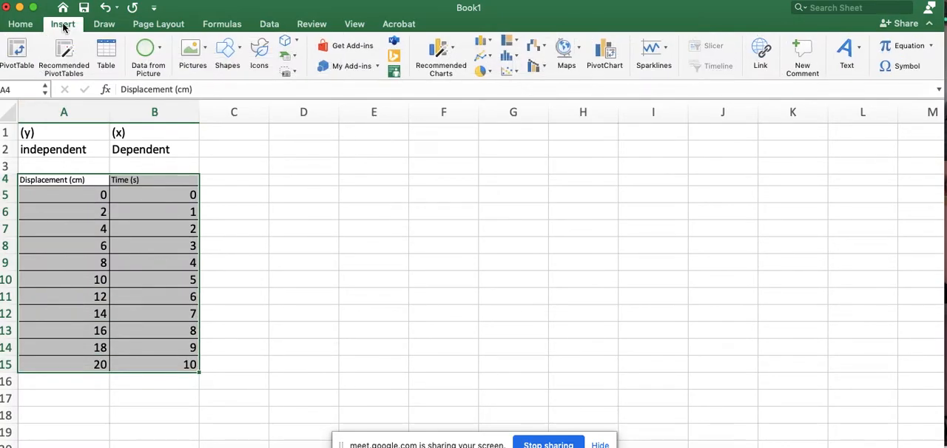
{"action": "left_click", "coordinate": [507, 71]}
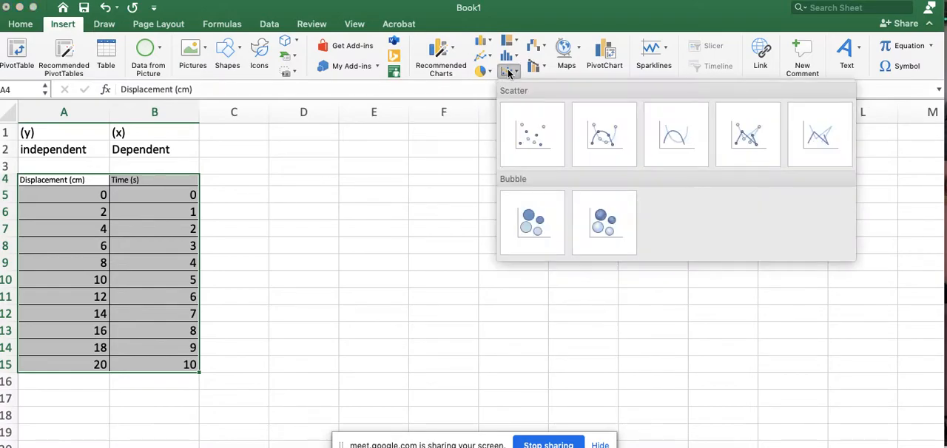
{"action": "left_click", "coordinate": [520, 132]}
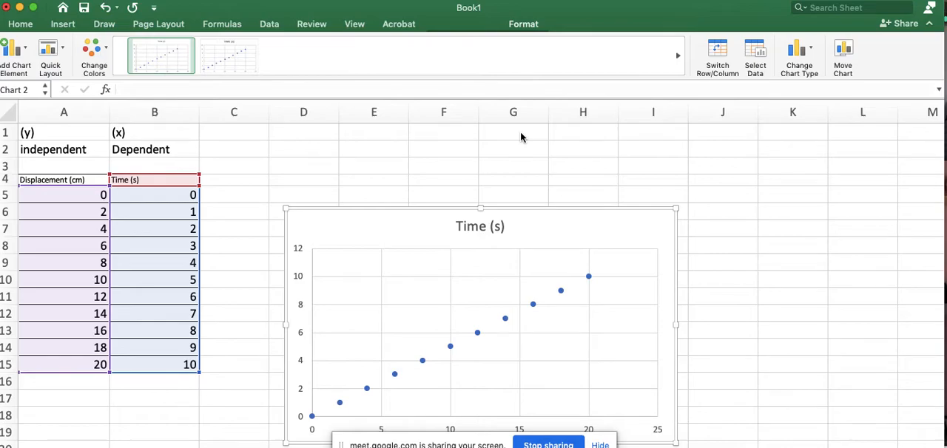
{"action": "left_click_drag", "start_coordinate": [609, 220], "coordinate": [555, 148]}
{"action": "left_click", "coordinate": [693, 293]}
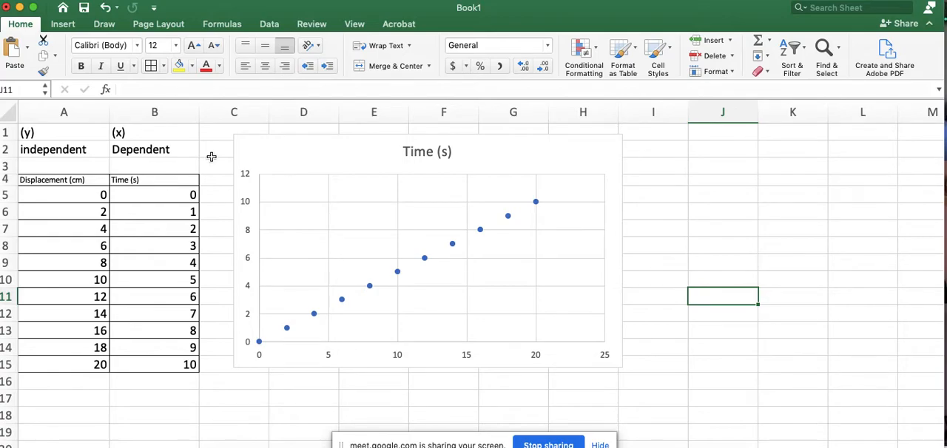
{"action": "left_click", "coordinate": [278, 154]}
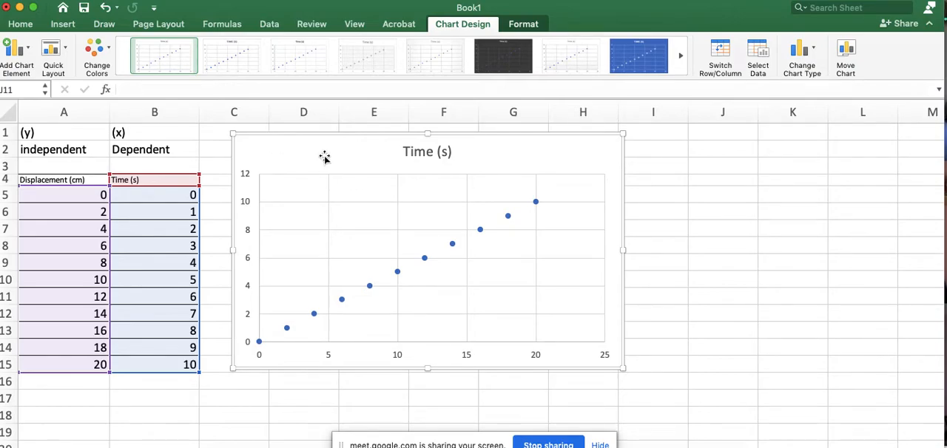
{"action": "key", "text": "Delete"}
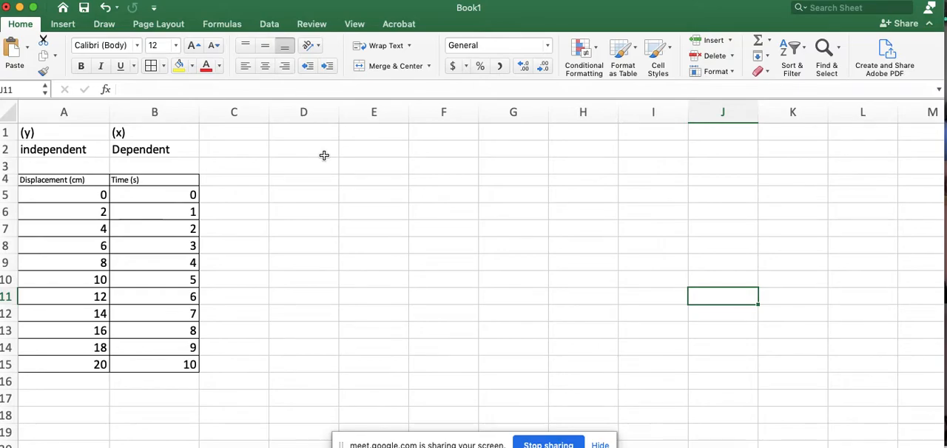
- Insert a new blank column before column A
{"action": "left_click", "coordinate": [43, 111]}
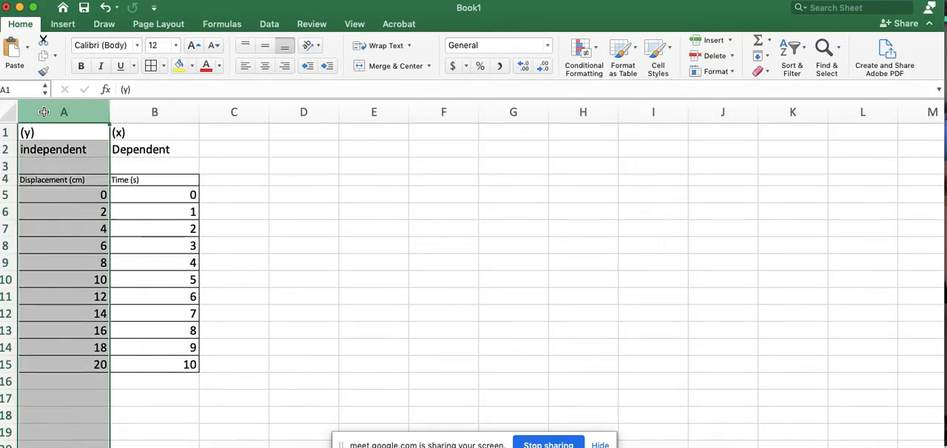
{"action": "left_click", "coordinate": [65, 27]}
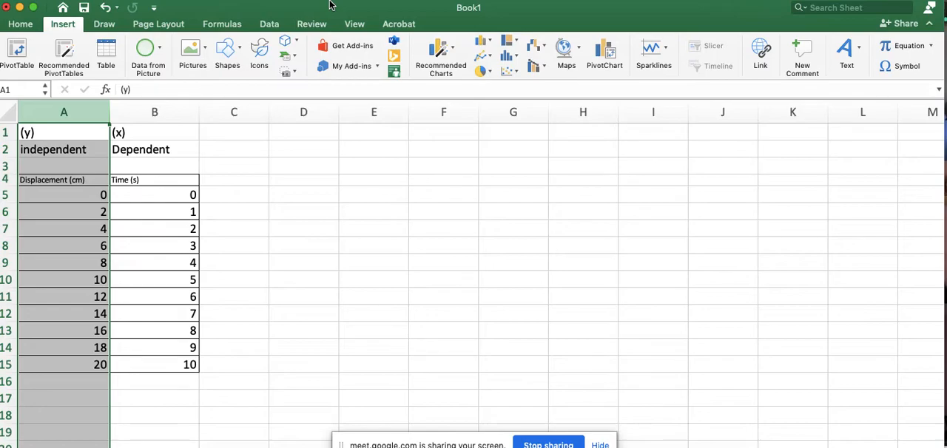
{"action": "left_click", "coordinate": [159, 0]}
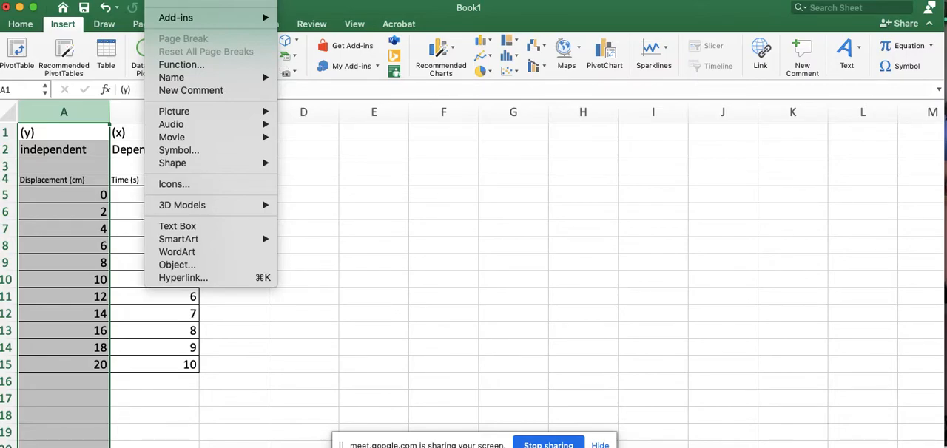
{"action": "left_click", "coordinate": [175, 0]}
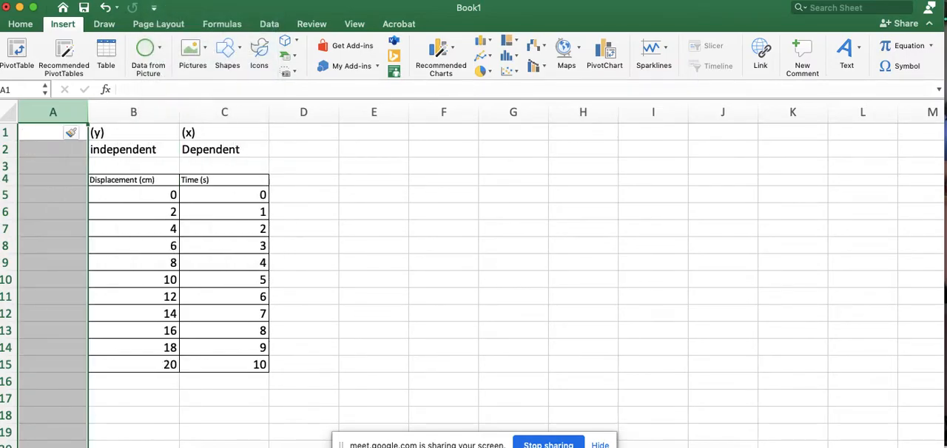
{"action": "left_click", "coordinate": [53, 232]}
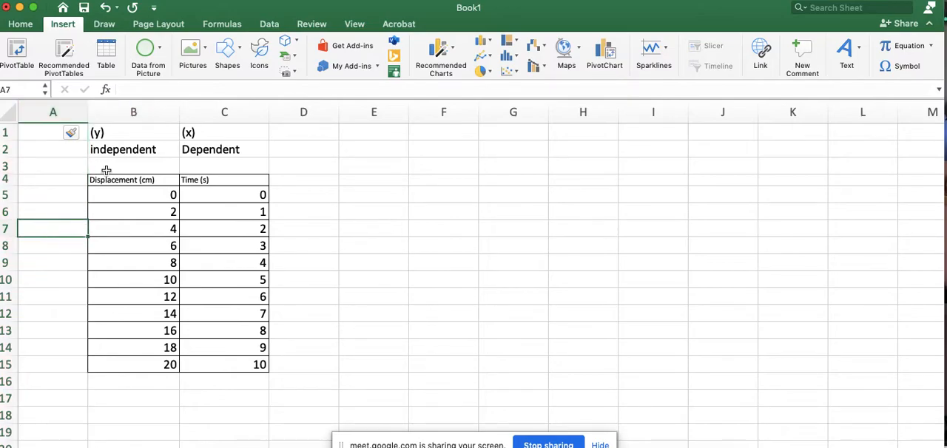
- Copy the time column C into the new column A and delete the contents of column C
{"action": "left_click", "coordinate": [208, 111]}
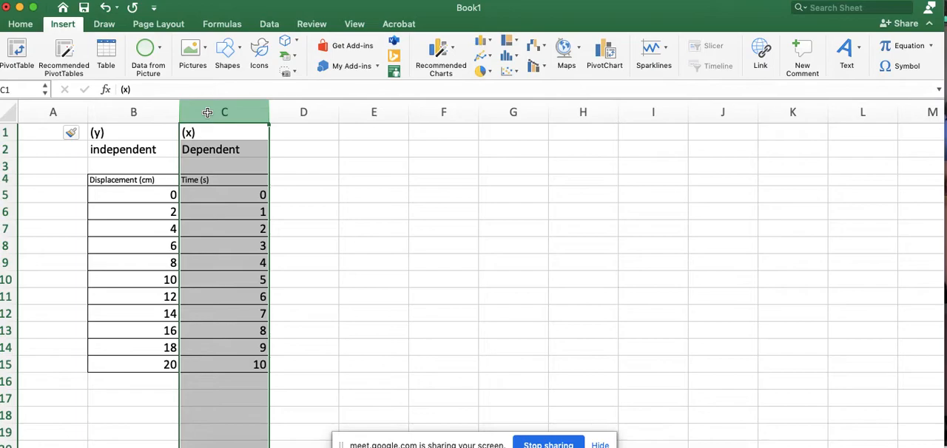
{"action": "key", "text": "super+c"}
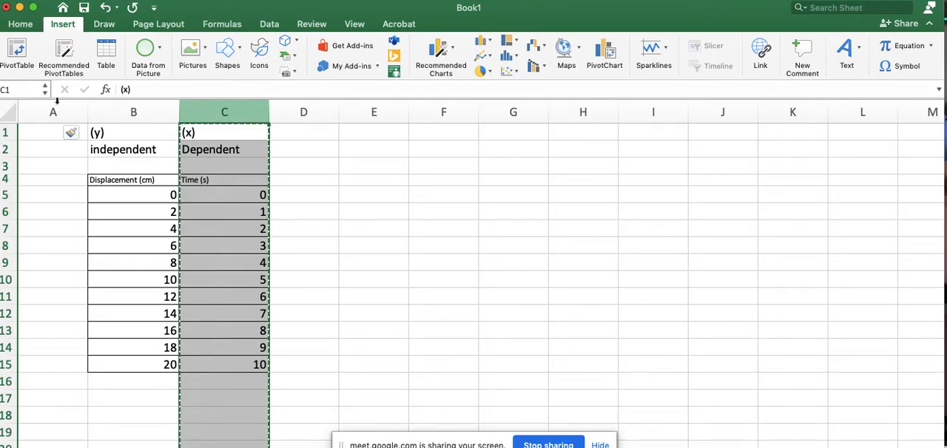
{"action": "left_click", "coordinate": [48, 111]}
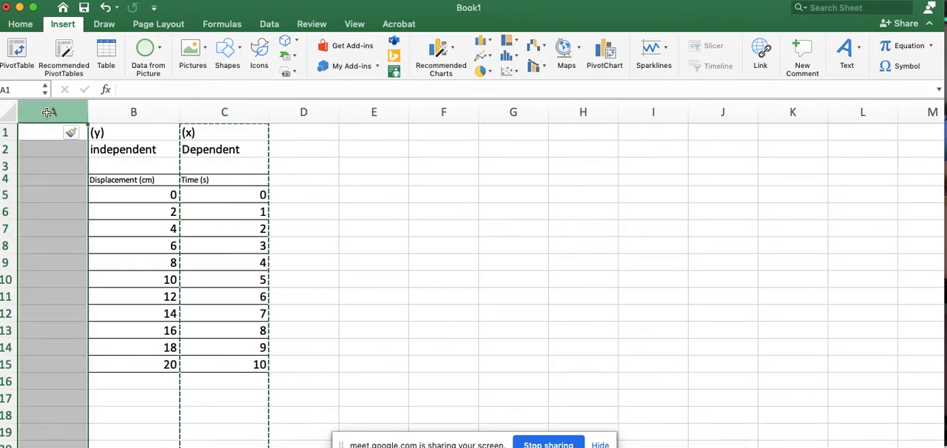
{"action": "key", "text": "super+v"}
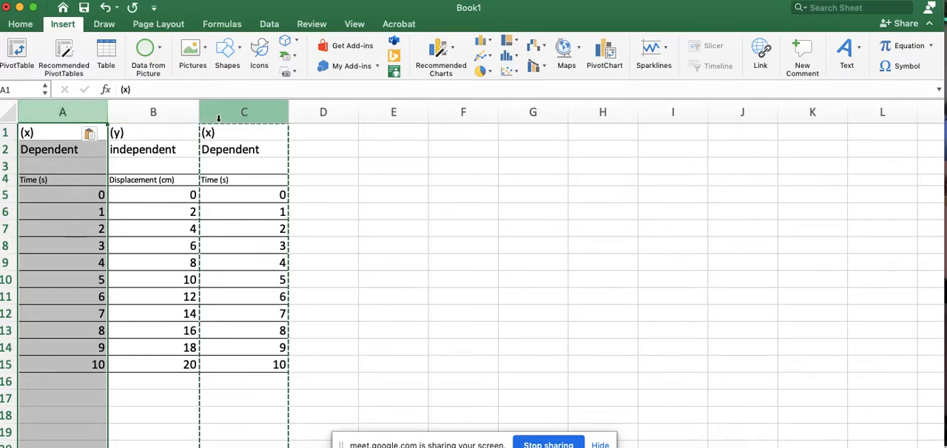
{"action": "left_click", "coordinate": [219, 117]}
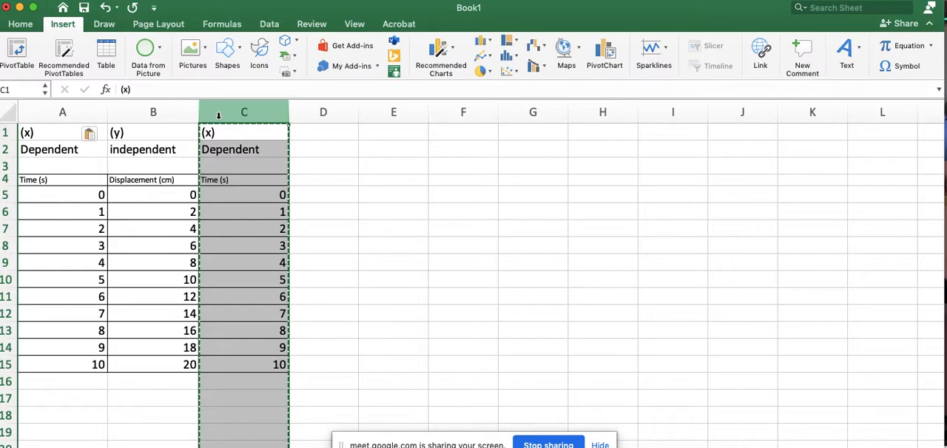
{"action": "key", "text": "Delete"}
{"action": "left_click", "coordinate": [380, 249]}
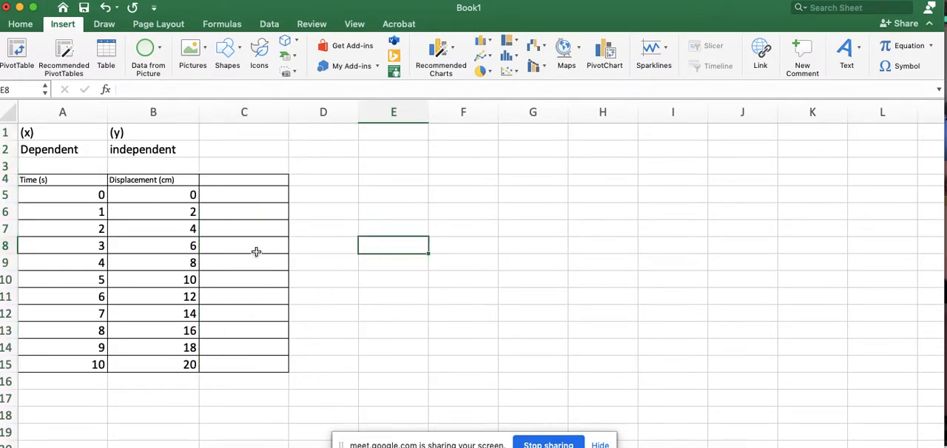
- Clear all contents and formatting from column C
{"action": "left_click", "coordinate": [220, 114]}
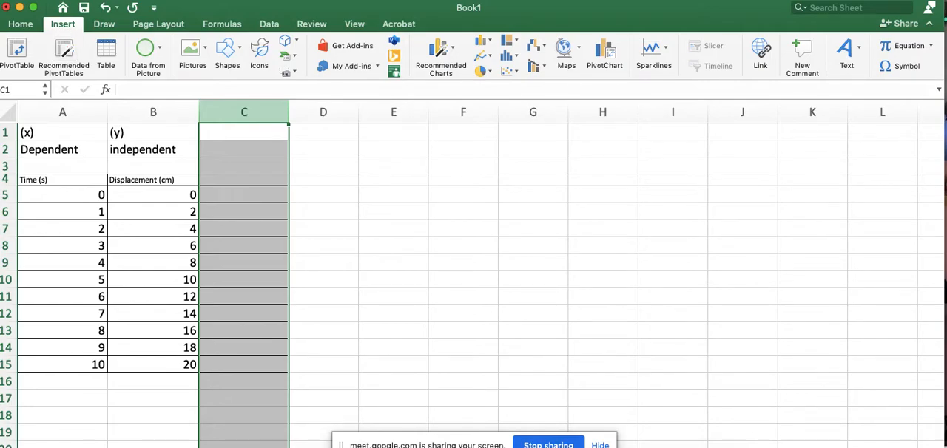
{"action": "left_click", "coordinate": [93, 0]}
{"action": "mouse_move", "coordinate": [122, 28]}
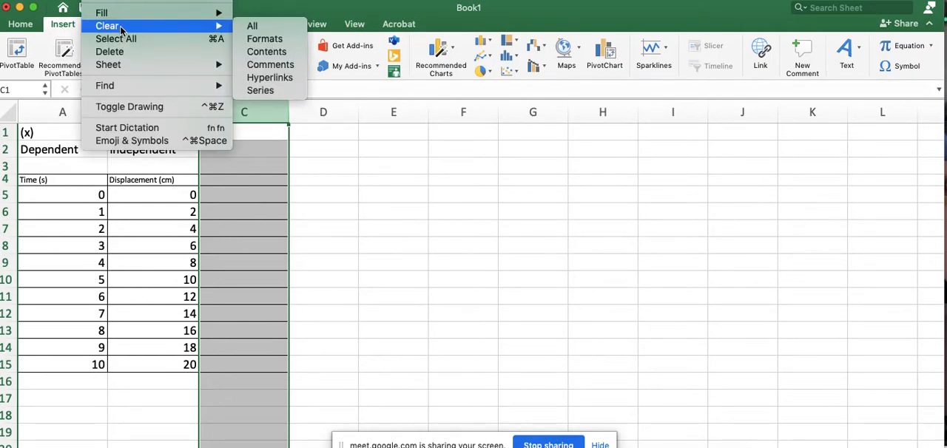
{"action": "left_click", "coordinate": [260, 29]}
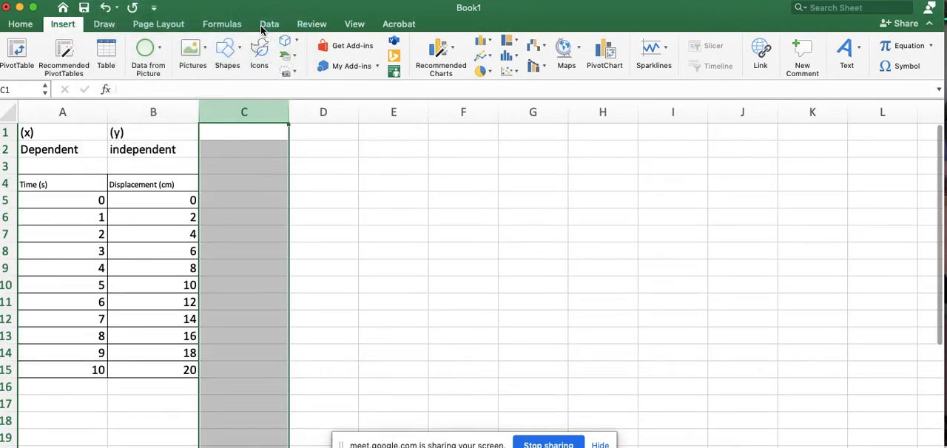
{"action": "left_click", "coordinate": [341, 242]}
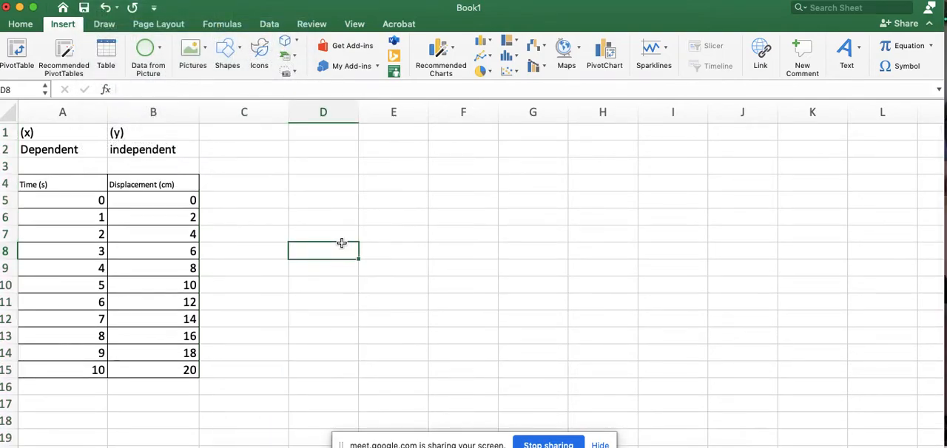
- Insert a scatter chart from the time and displacement table A4:B15 and move it beside the table
{"action": "left_click_drag", "start_coordinate": [135, 364], "coordinate": [49, 187]}
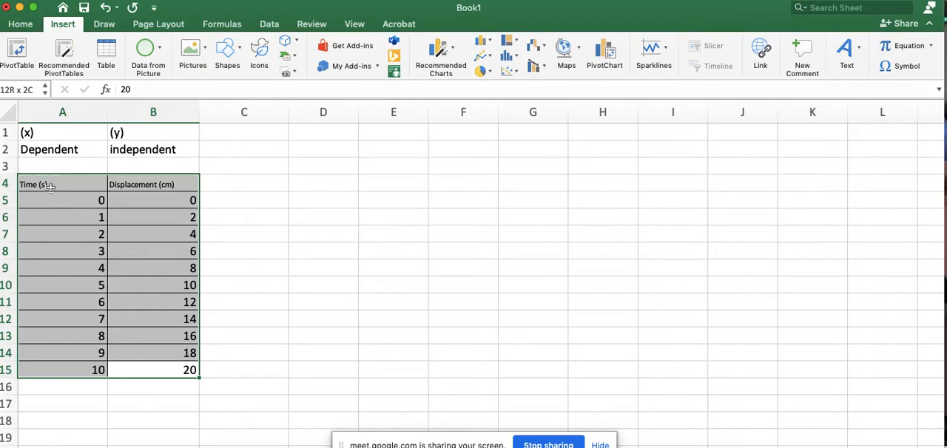
{"action": "left_click_drag", "start_coordinate": [50, 187], "coordinate": [49, 186]}
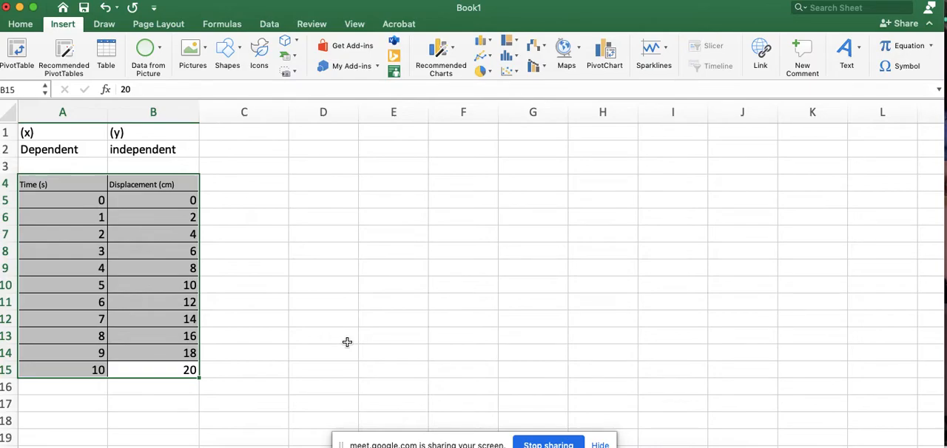
{"action": "left_click", "coordinate": [510, 71]}
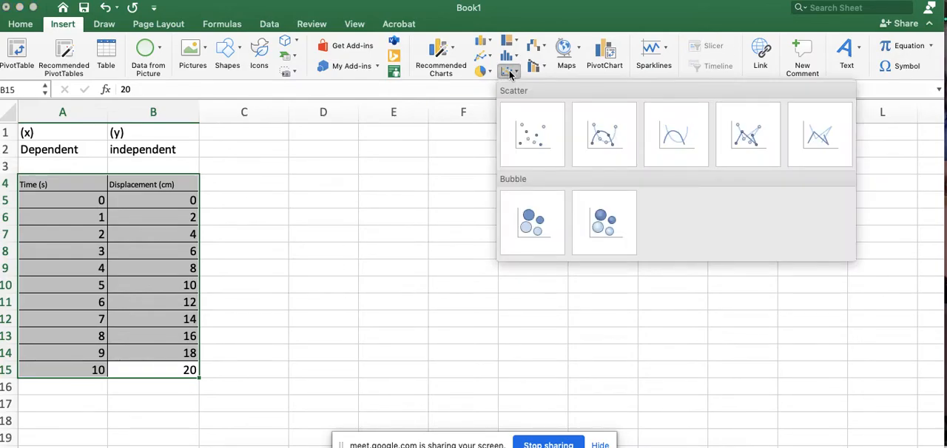
{"action": "left_click", "coordinate": [516, 132]}
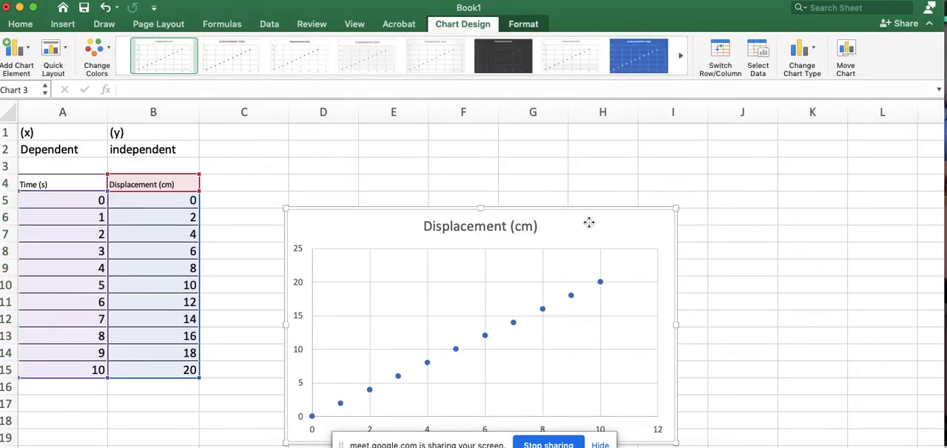
{"action": "left_click_drag", "start_coordinate": [592, 222], "coordinate": [567, 144]}
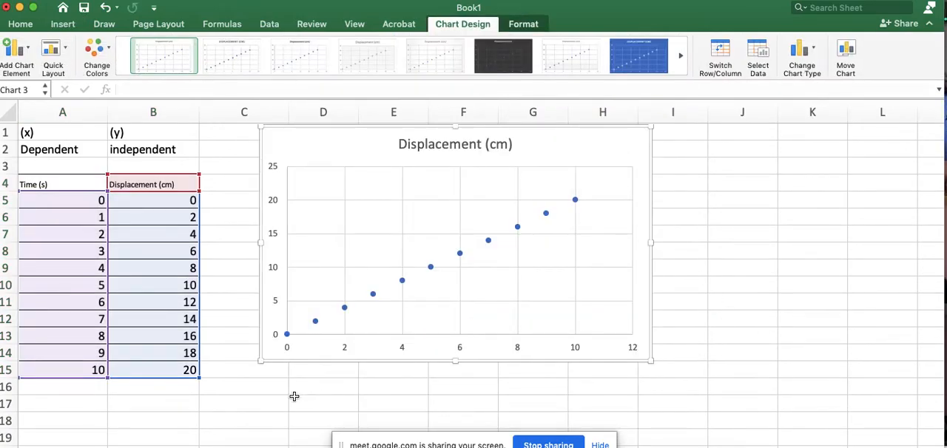
{"action": "left_click", "coordinate": [222, 421]}
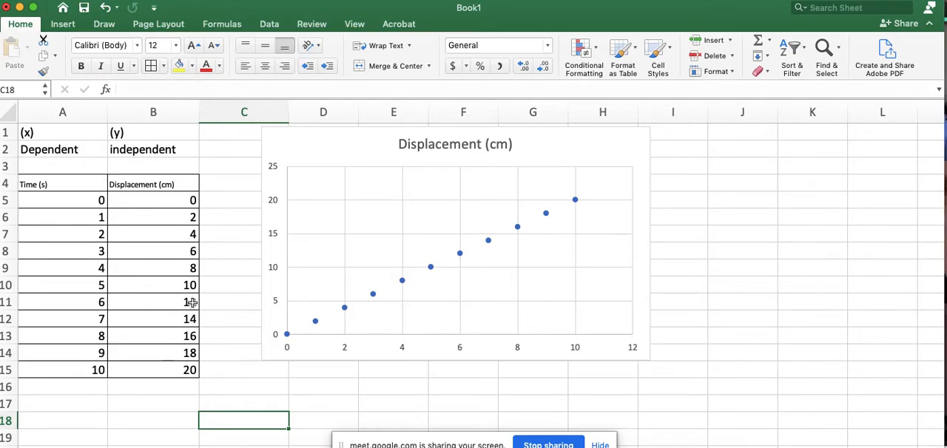
{"action": "left_click", "coordinate": [181, 269]}
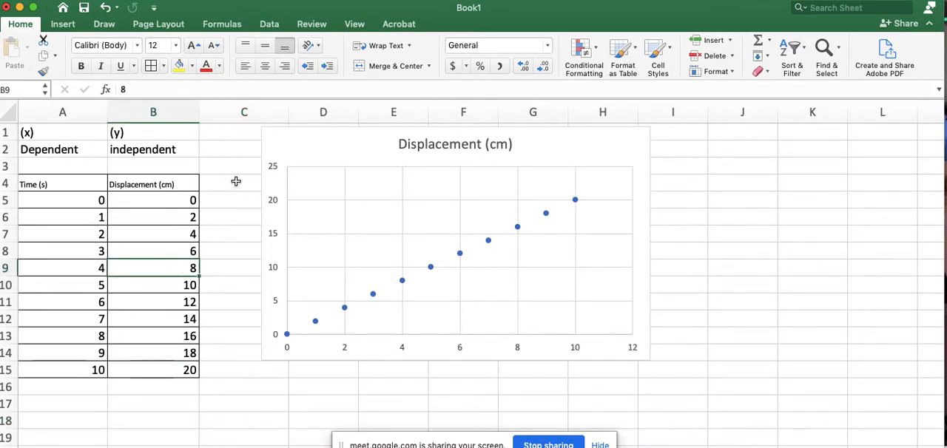
- Change the displacement values in cell B9 to 9 and in cell B13 to 13
{"action": "type", "text": "9"}
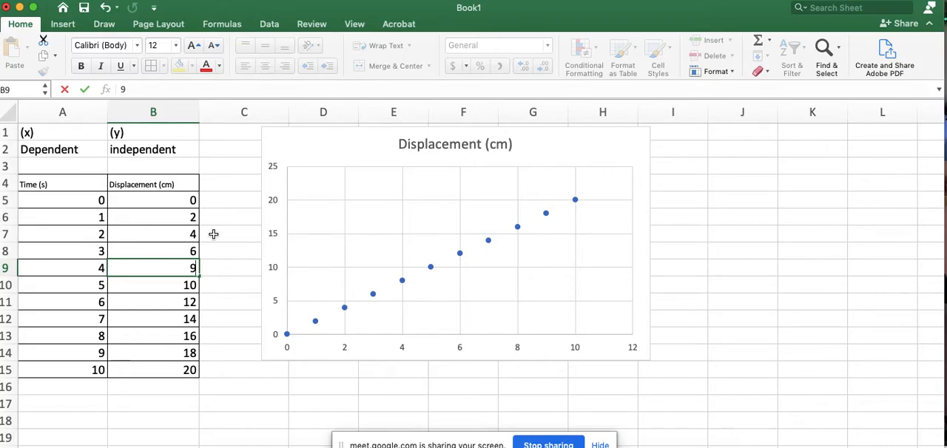
{"action": "left_click", "coordinate": [181, 336]}
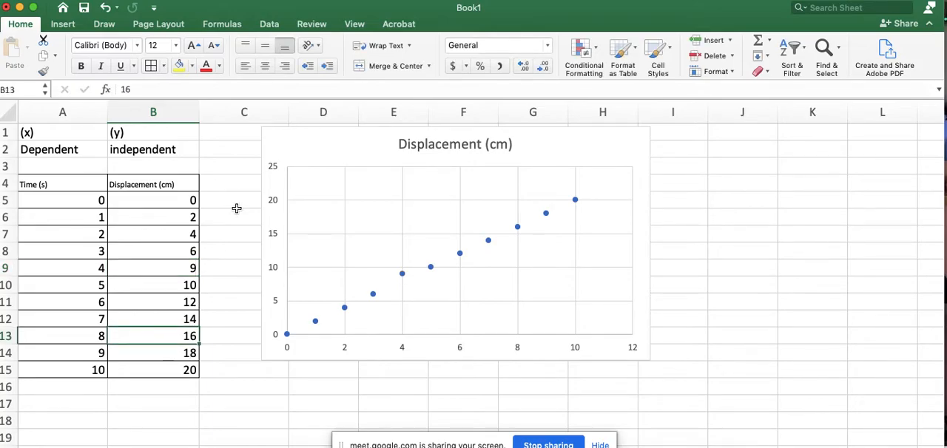
{"action": "type", "text": "13"}
{"action": "key", "text": "Return"}
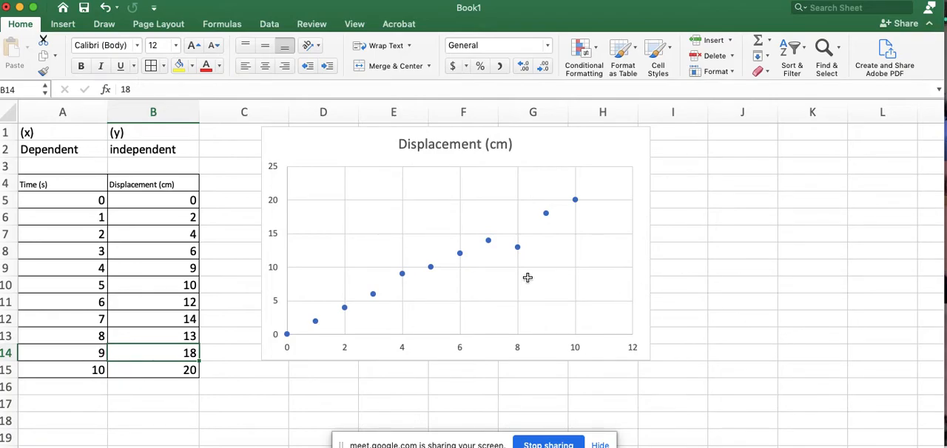
{"action": "mouse_move", "coordinate": [516, 251]}
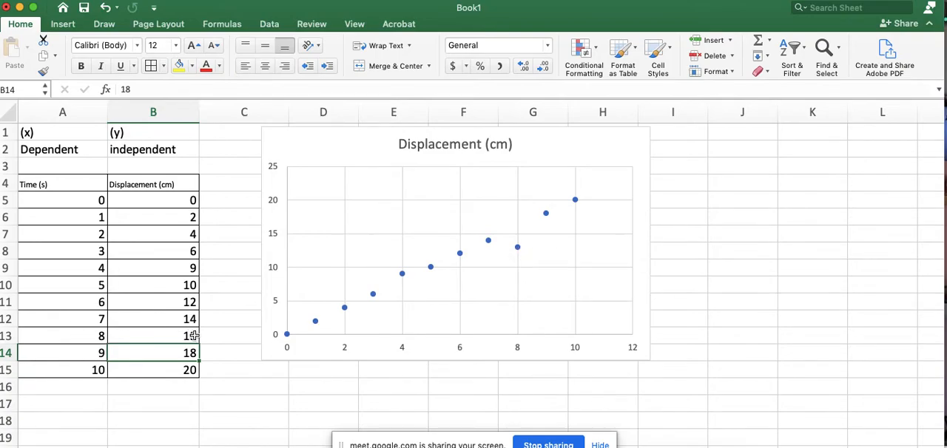
{"action": "left_click_drag", "start_coordinate": [182, 336], "coordinate": [81, 337]}
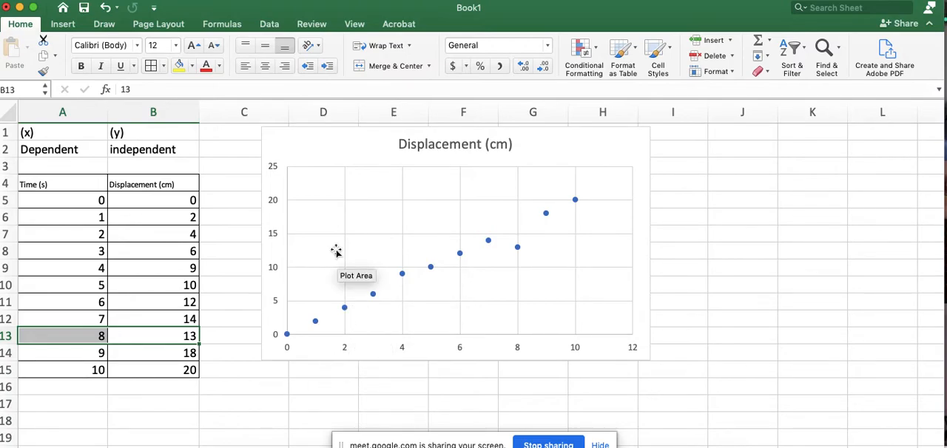
{"action": "left_click", "coordinate": [64, 24]}
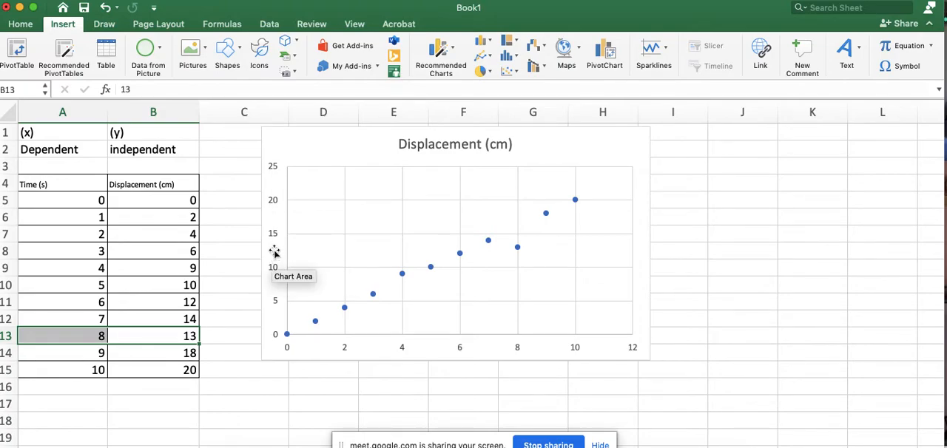
{"action": "left_click", "coordinate": [323, 145]}
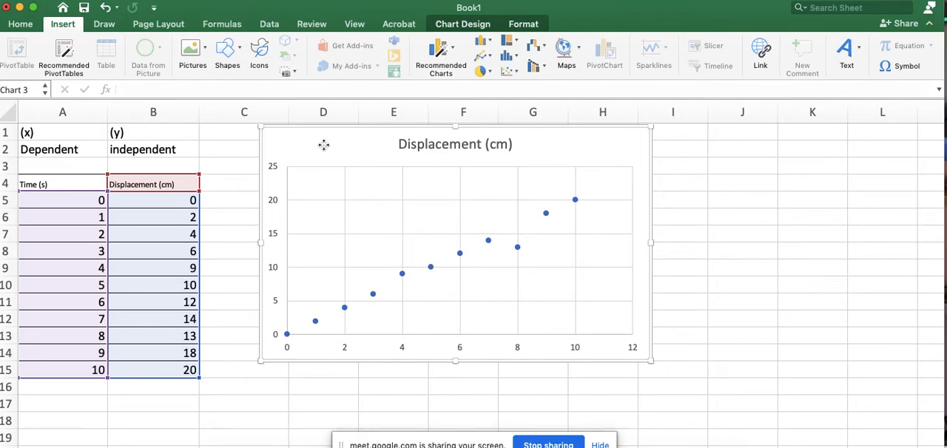
{"action": "left_click", "coordinate": [464, 25]}
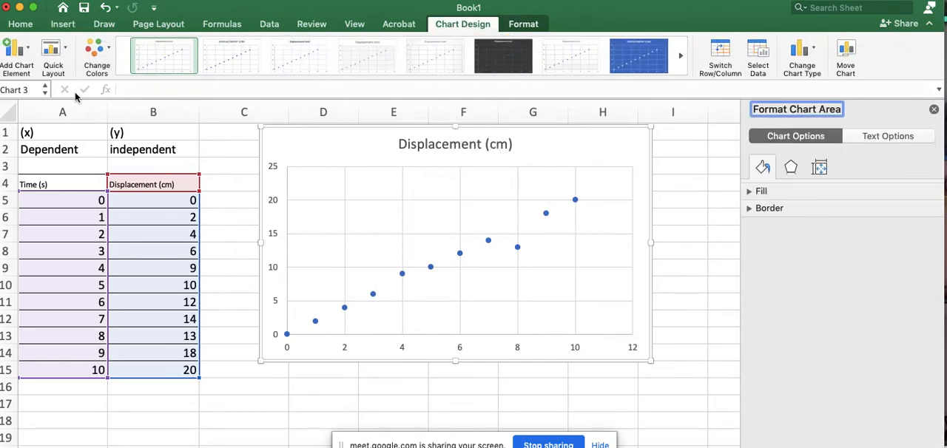
{"action": "left_click", "coordinate": [31, 50]}
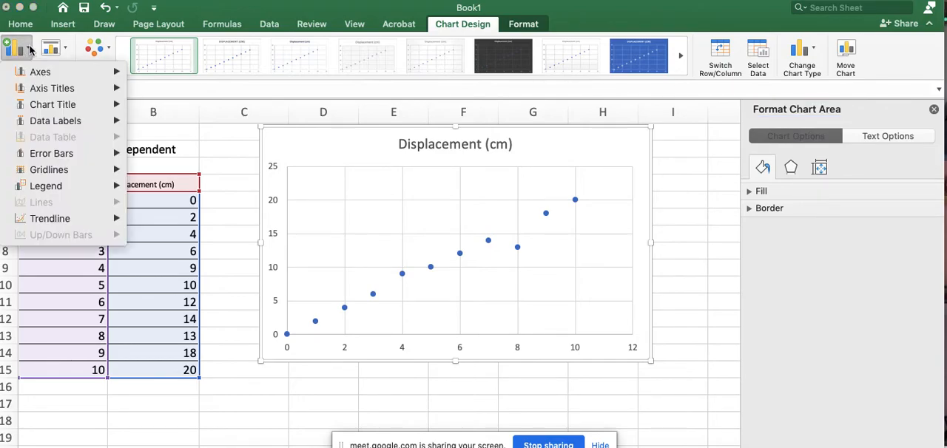
{"action": "mouse_move", "coordinate": [69, 93]}
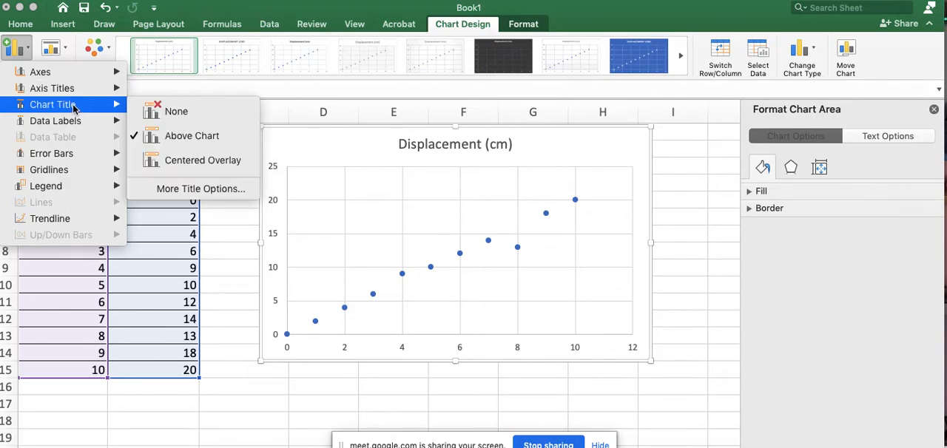
{"action": "mouse_move", "coordinate": [65, 220]}
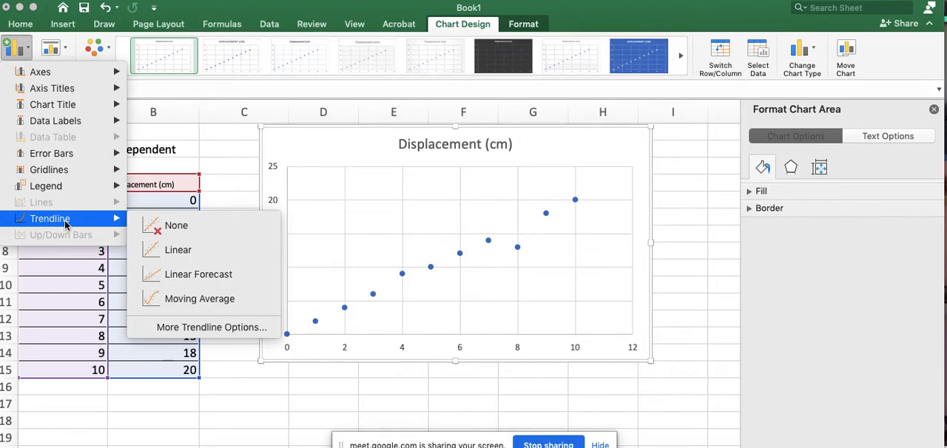
{"action": "left_click", "coordinate": [308, 152]}
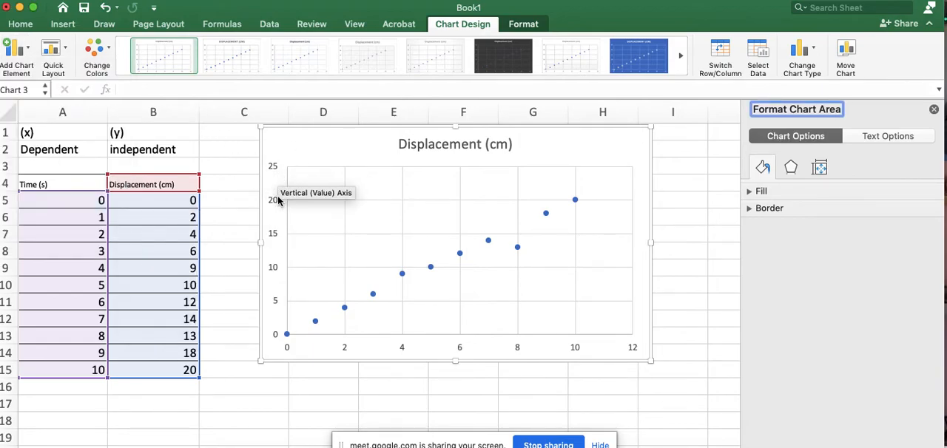
- Add a primary horizontal axis title to the chart and set its text to Time (s)
{"action": "left_click", "coordinate": [20, 54]}
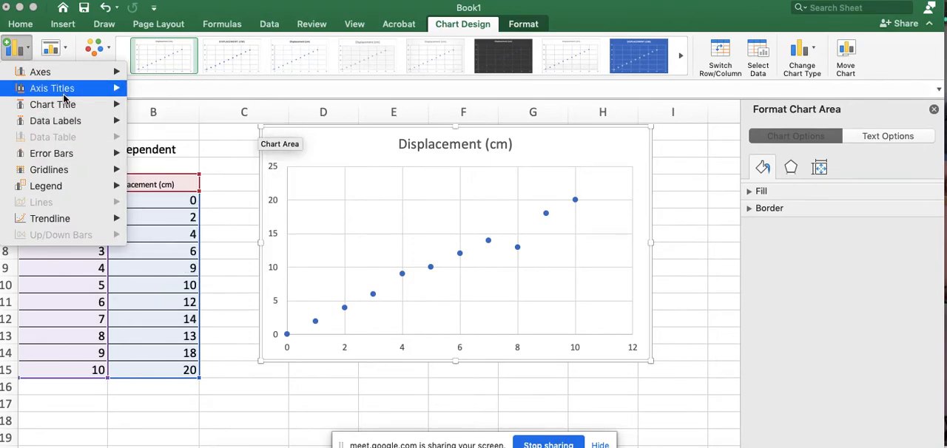
{"action": "left_click", "coordinate": [177, 106]}
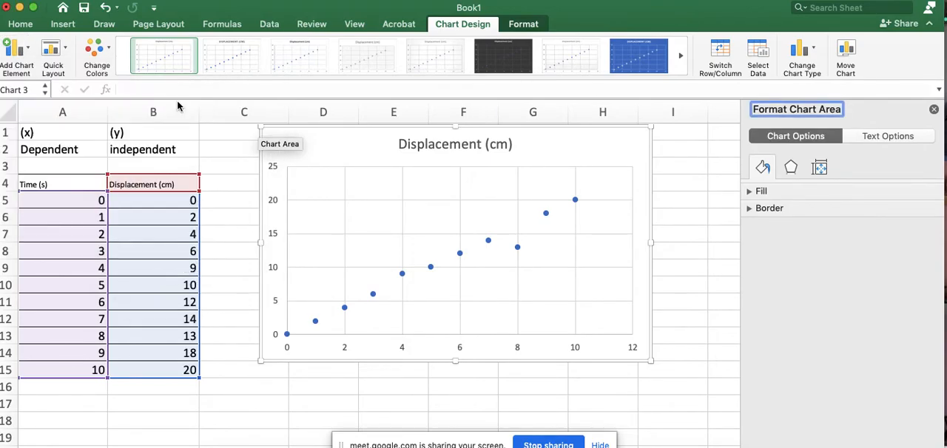
{"action": "double_click", "coordinate": [457, 339]}
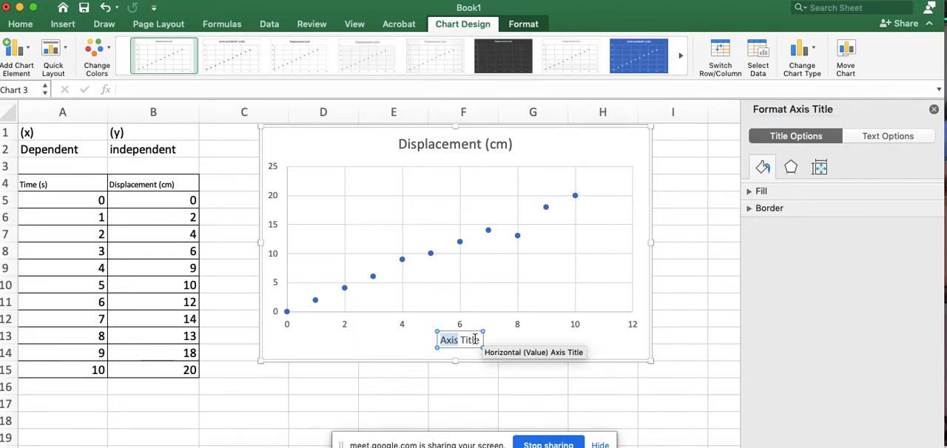
{"action": "left_click_drag", "start_coordinate": [482, 339], "coordinate": [455, 340]}
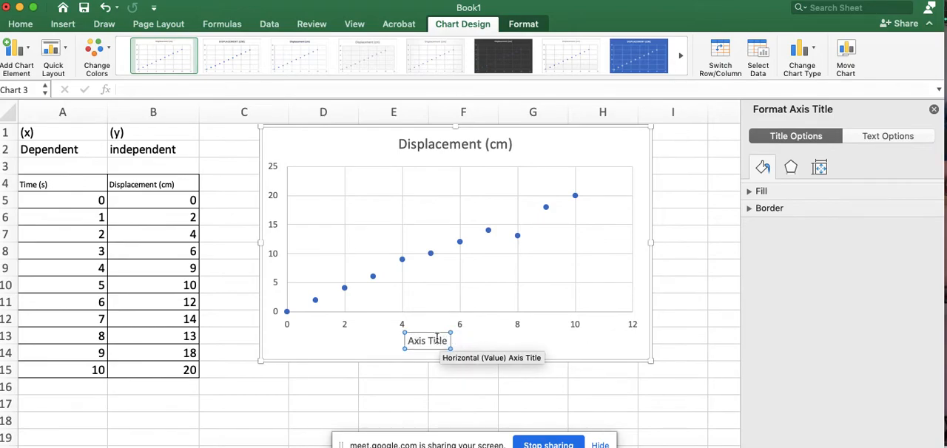
{"action": "key", "text": "super+z"}
{"action": "left_click_drag", "start_coordinate": [441, 339], "coordinate": [455, 338]}
{"action": "triple_click", "coordinate": [456, 339]}
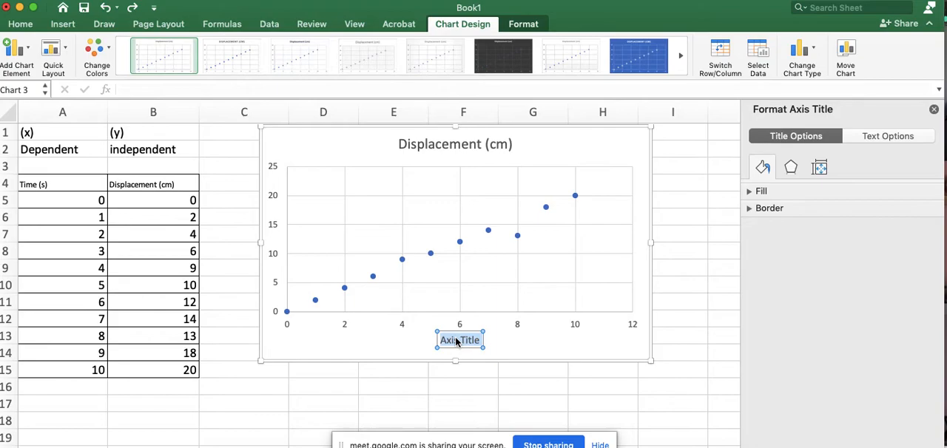
{"action": "type", "text": "Time"}
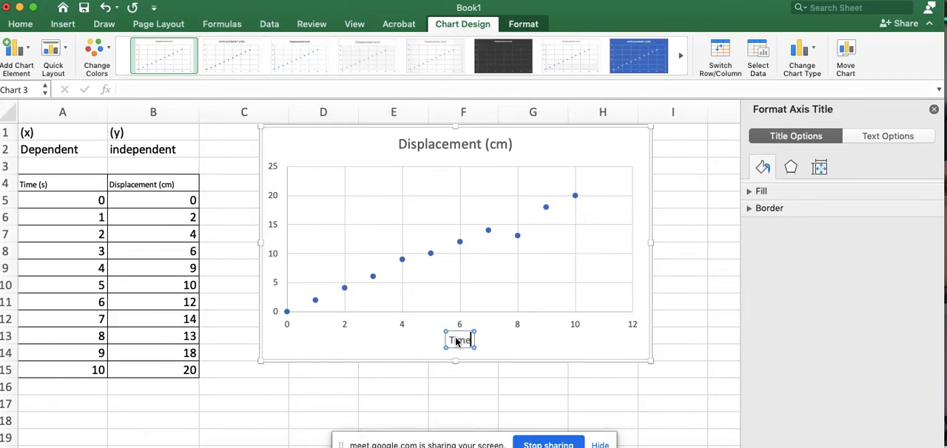
{"action": "type", "text": " (s)"}
{"action": "left_click", "coordinate": [512, 348]}
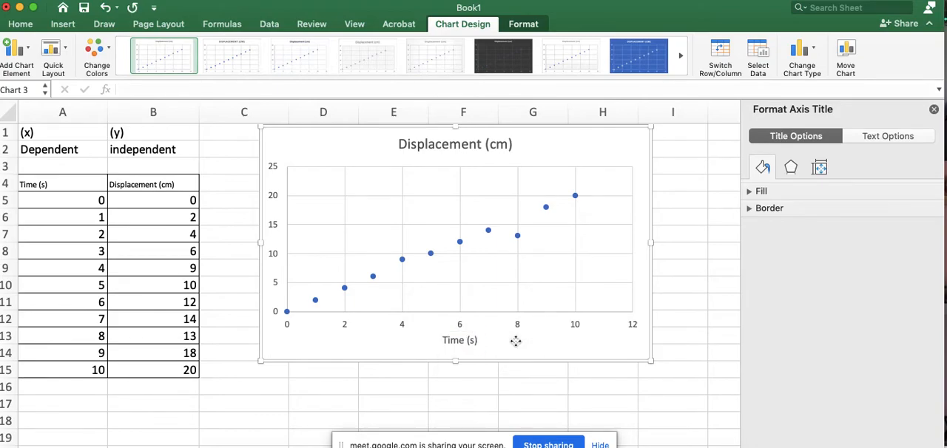
- Add a primary vertical axis title to the chart and set its text to Displacement (cm)
{"action": "left_click", "coordinate": [28, 50]}
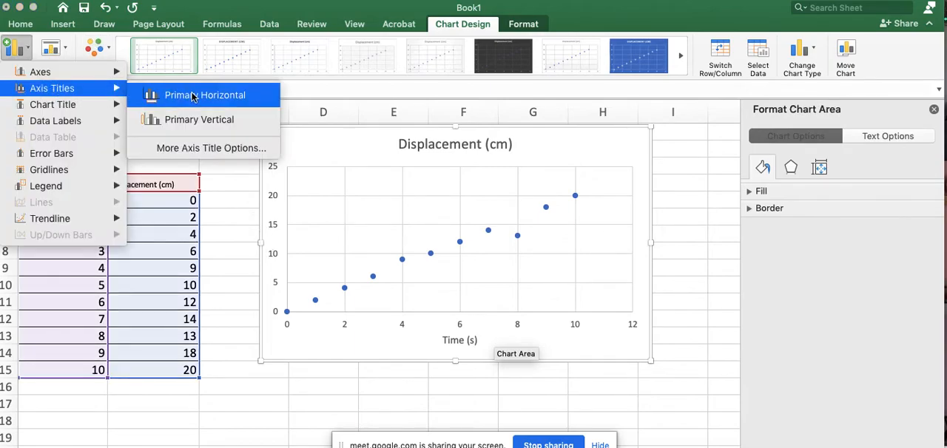
{"action": "left_click", "coordinate": [193, 120]}
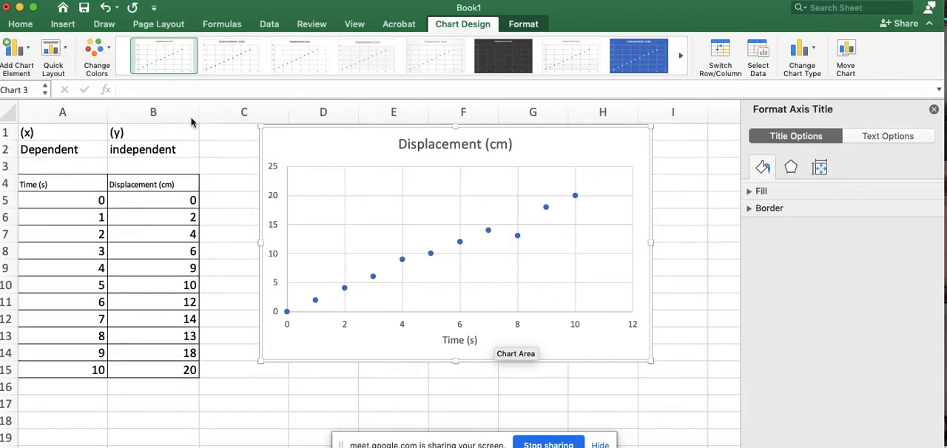
{"action": "triple_click", "coordinate": [281, 245]}
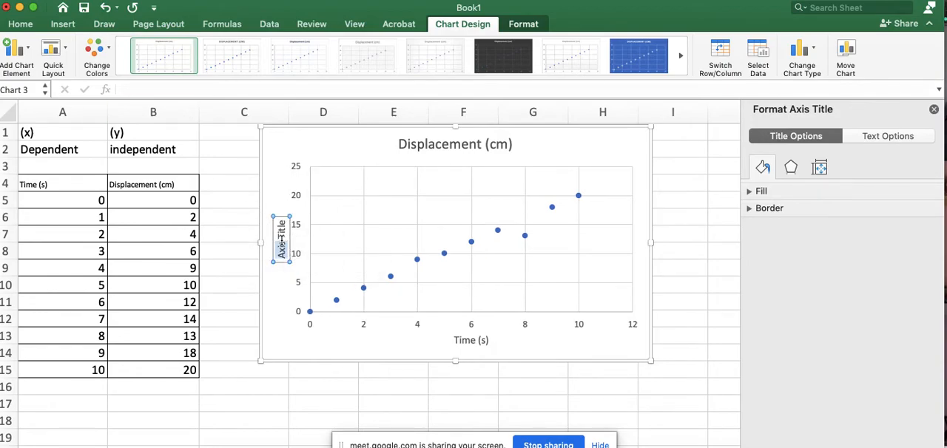
{"action": "type", "text": "Displacem"}
{"action": "type", "text": "ent (cm)"}
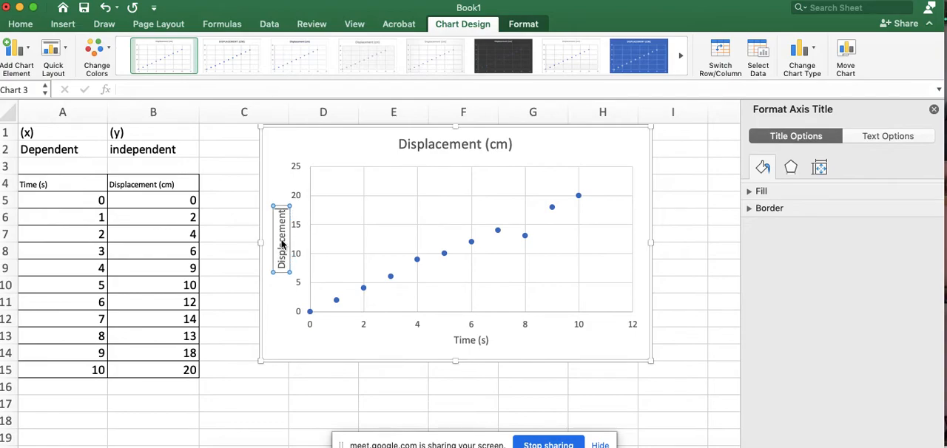
{"action": "left_click", "coordinate": [358, 153]}
{"action": "left_click", "coordinate": [478, 166]}
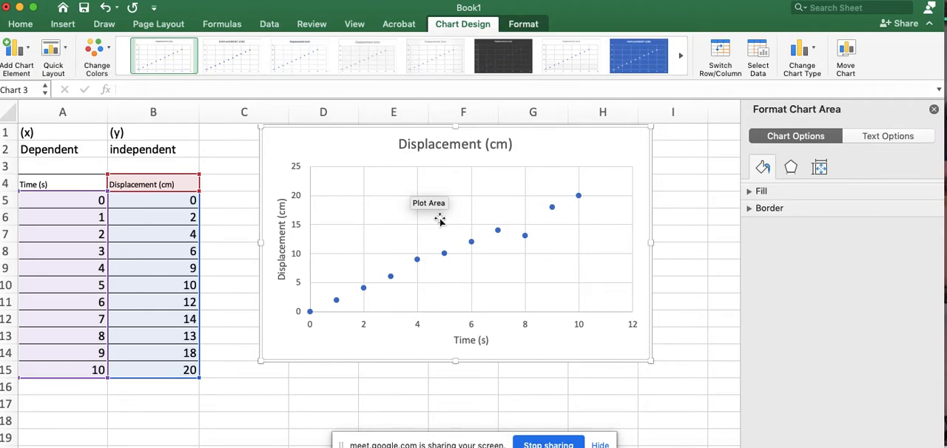
- Rename the chart title to Motion of an Ant across a Hot Sidewalk
{"action": "left_click", "coordinate": [460, 145]}
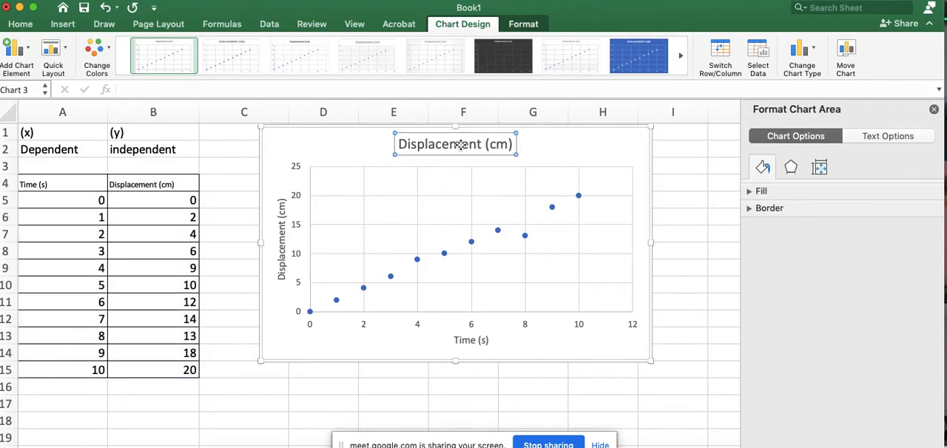
{"action": "double_click", "coordinate": [460, 145]}
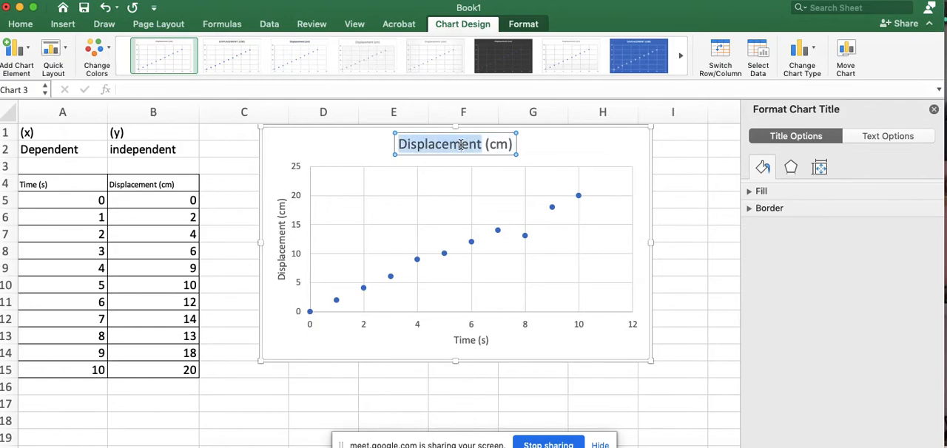
{"action": "triple_click", "coordinate": [460, 145]}
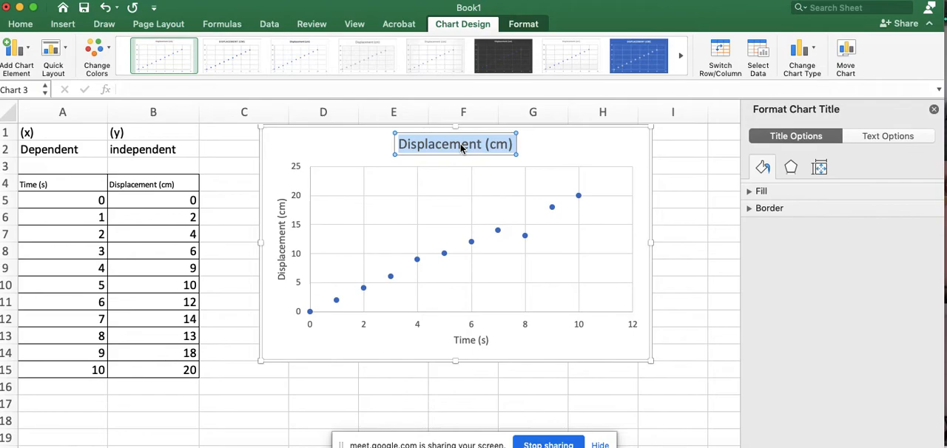
{"action": "type", "text": "Motion of a"}
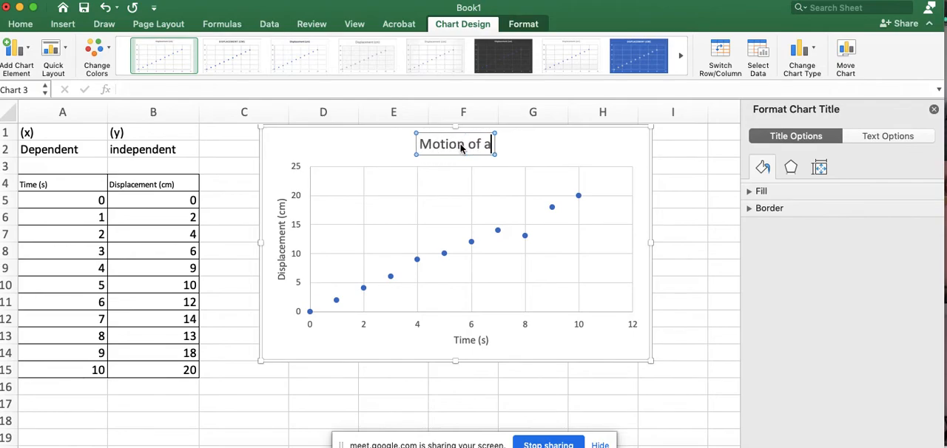
{"action": "type", "text": " Ant"}
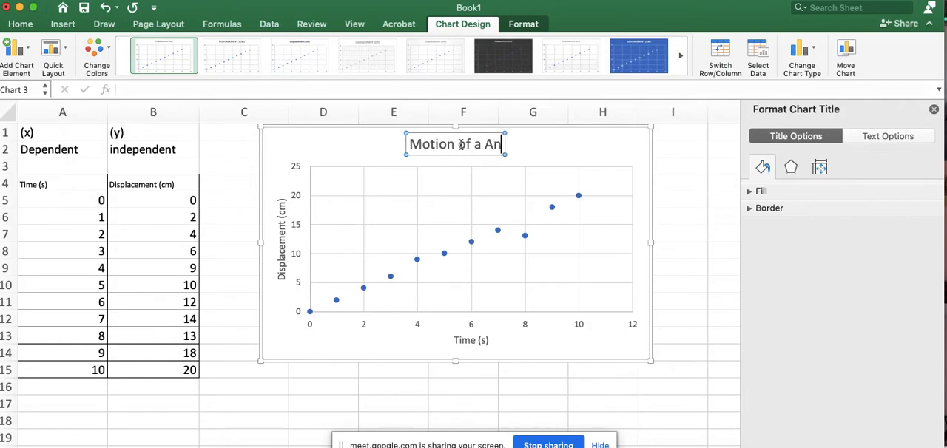
{"action": "key", "text": "BackSpace"}
{"action": "key", "text": "BackSpace"}
{"action": "key", "text": "BackSpace"}
{"action": "key", "text": "BackSpace"}
{"action": "type", "text": "n Ant across a Hot Sidewalk"}
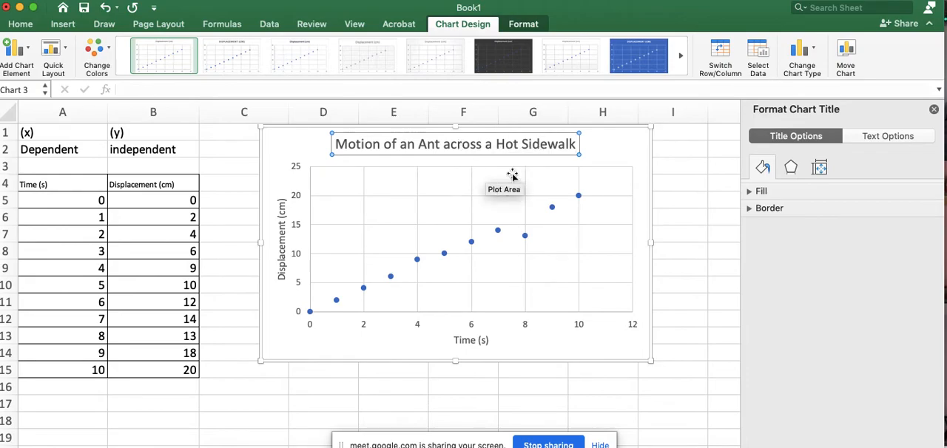
{"action": "left_click", "coordinate": [626, 143]}
{"action": "left_click", "coordinate": [372, 364]}
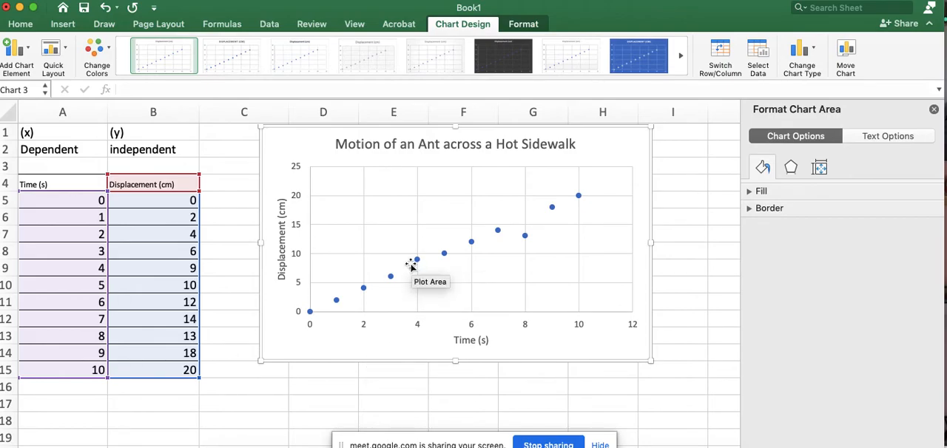
- Add a linear trendline to the chart's data series
{"action": "left_click", "coordinate": [28, 47]}
{"action": "mouse_move", "coordinate": [60, 220]}
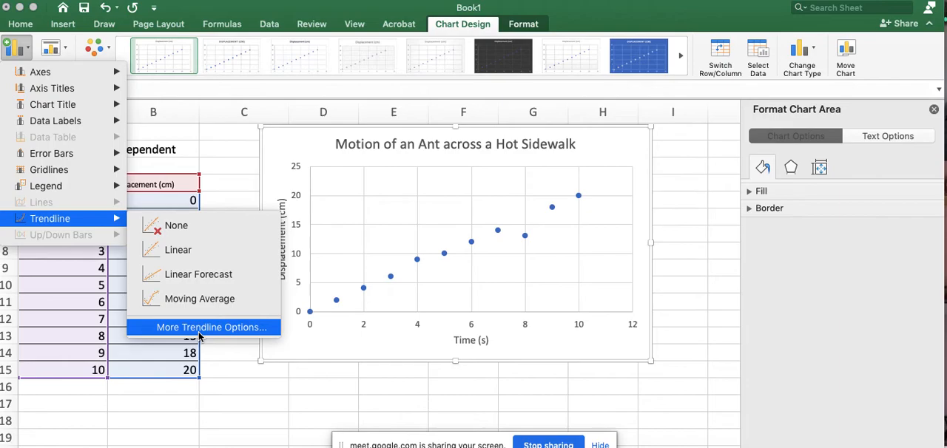
{"action": "left_click", "coordinate": [177, 250]}
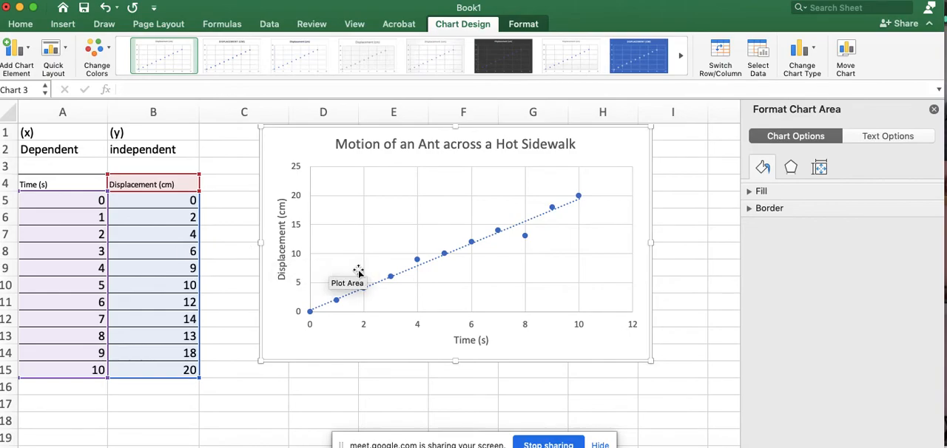
- Open the trendline's format options and display its equation and R-squared value on the chart
{"action": "left_click", "coordinate": [456, 256]}
{"action": "double_click", "coordinate": [474, 246]}
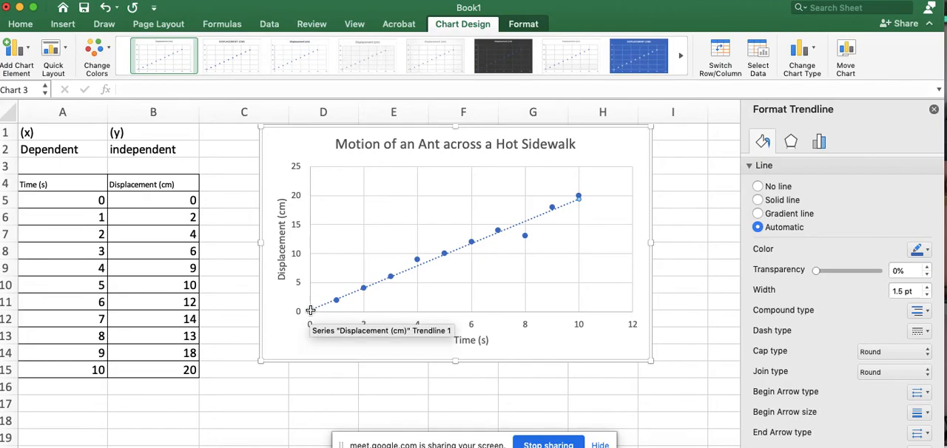
{"action": "right_click", "coordinate": [560, 208]}
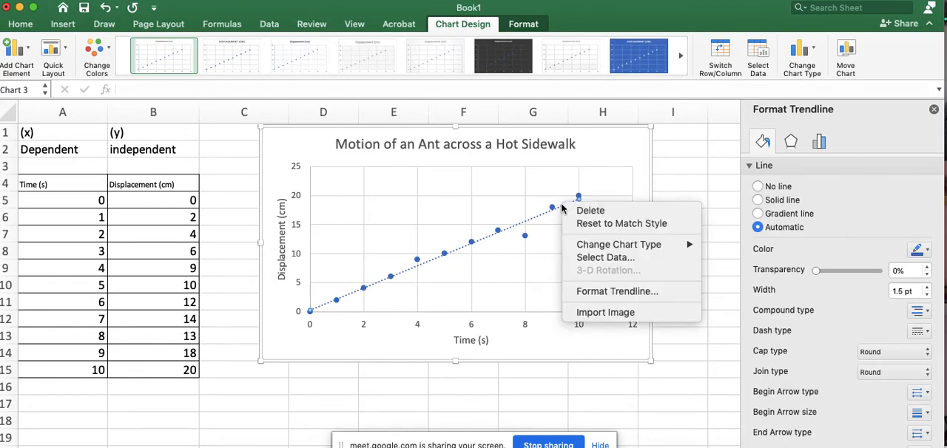
{"action": "left_click", "coordinate": [603, 290]}
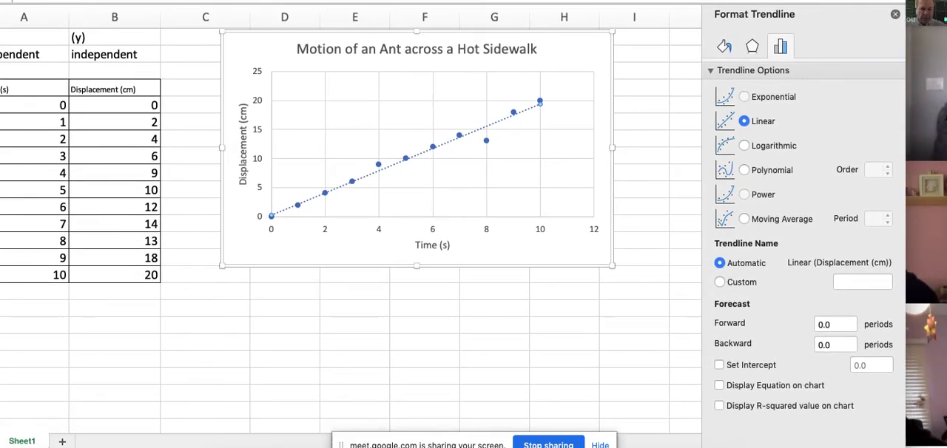
{"action": "left_click", "coordinate": [719, 386]}
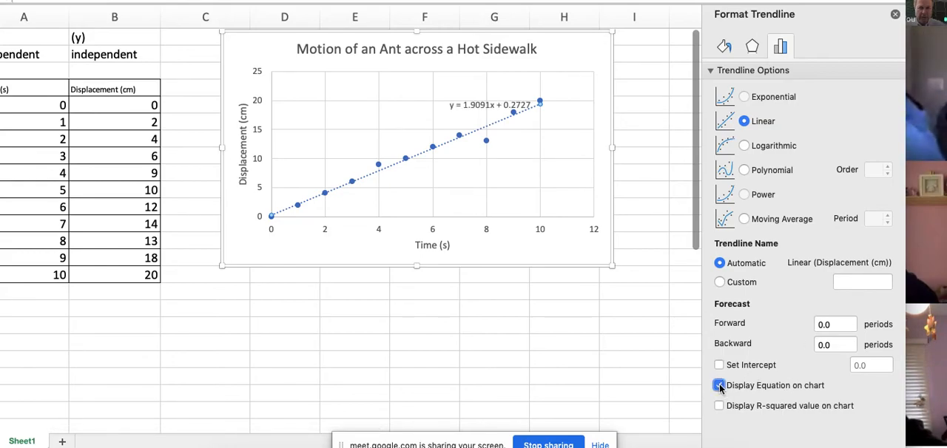
{"action": "left_click", "coordinate": [719, 405]}
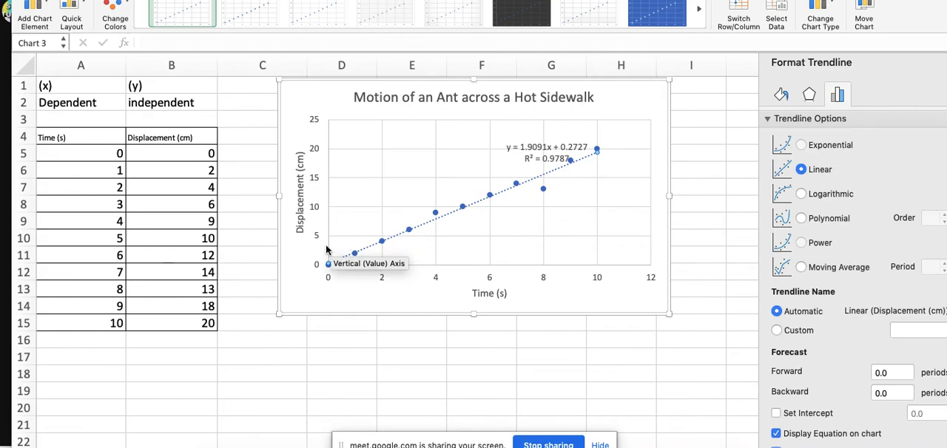
- Change the displacement value for time 8 in cell B13 to 15
{"action": "left_click", "coordinate": [192, 290]}
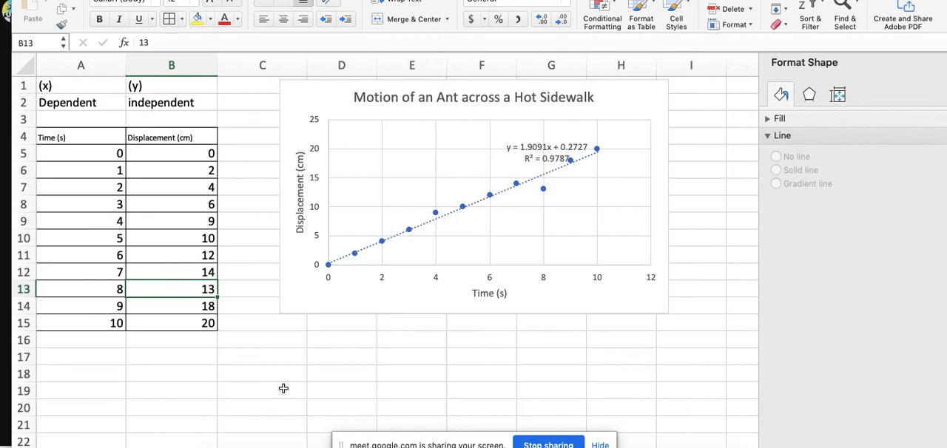
{"action": "type", "text": "15"}
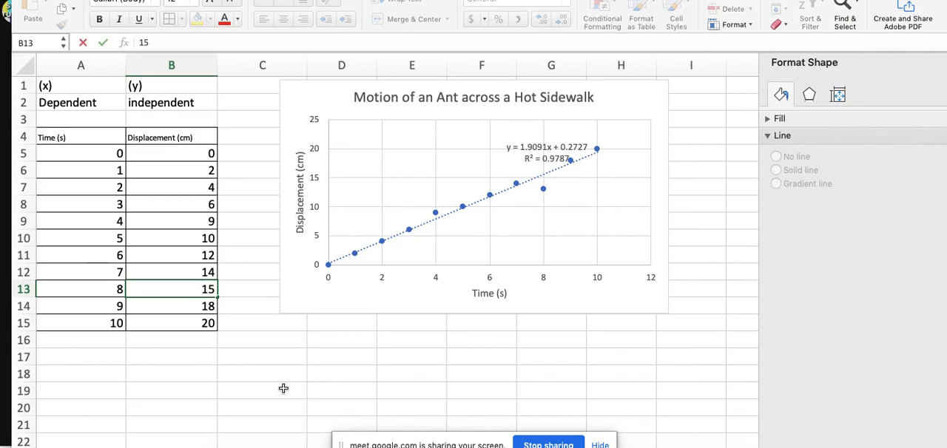
{"action": "key", "text": "Return"}
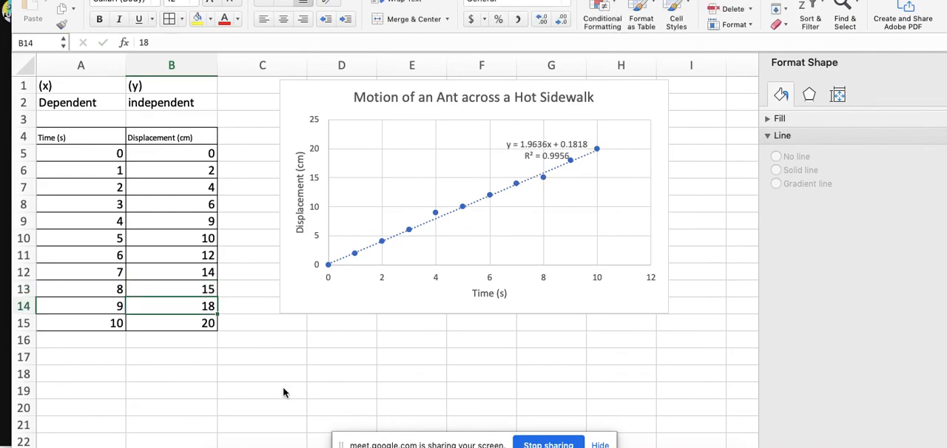